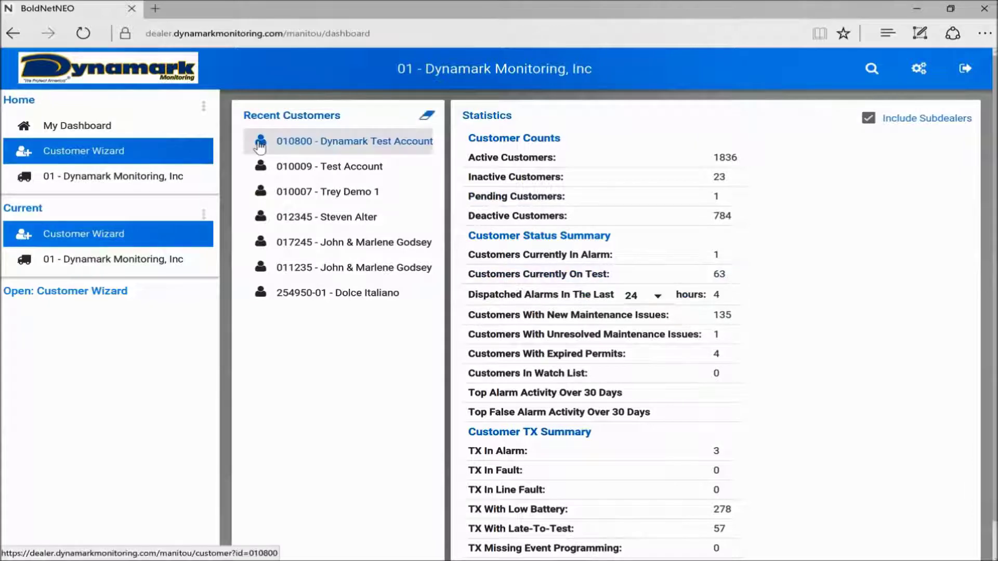
# Enter the new customer's contact ID in Initial Setup, keeping the default country, time zone, language and dealer.
pyautogui.click(102, 152)
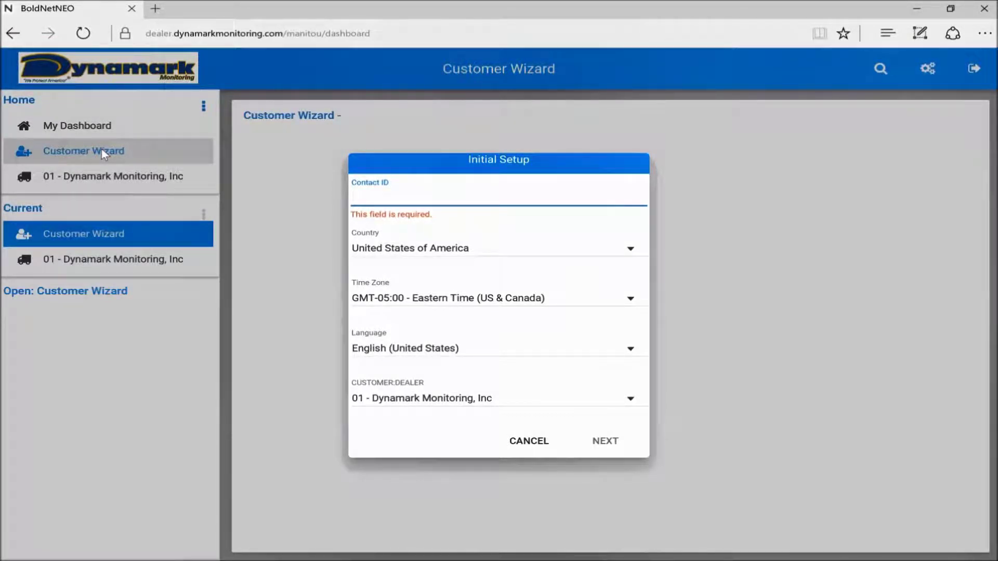
pyautogui.write('010804')
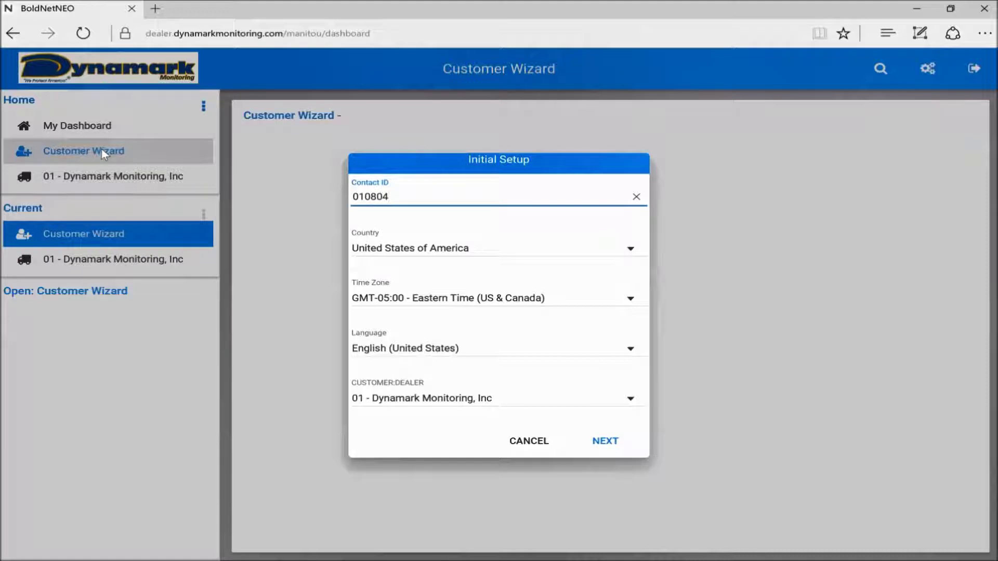
pyautogui.click(607, 443)
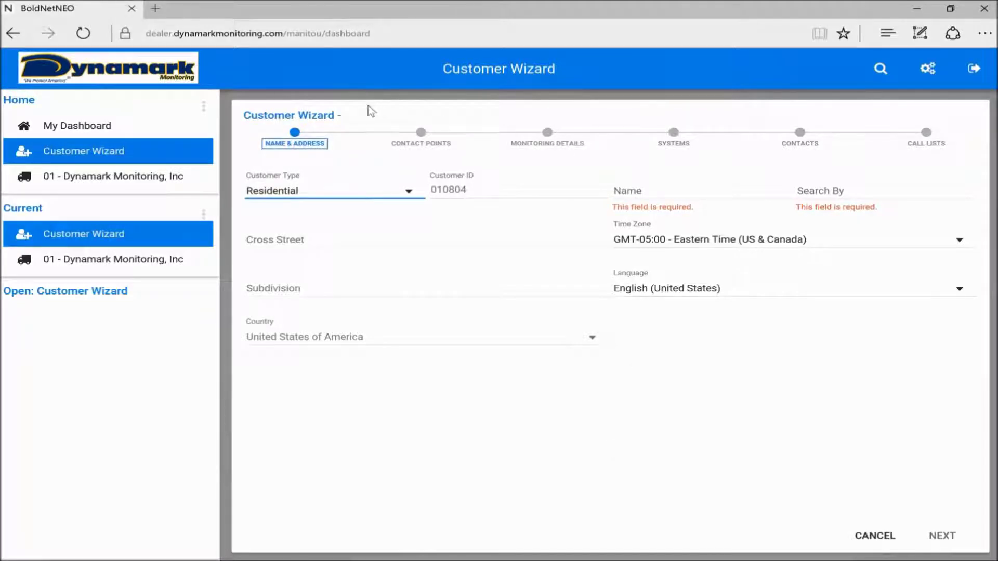
# Set the customer type to Residential and enter the customer's full name.
pyautogui.click(310, 194)
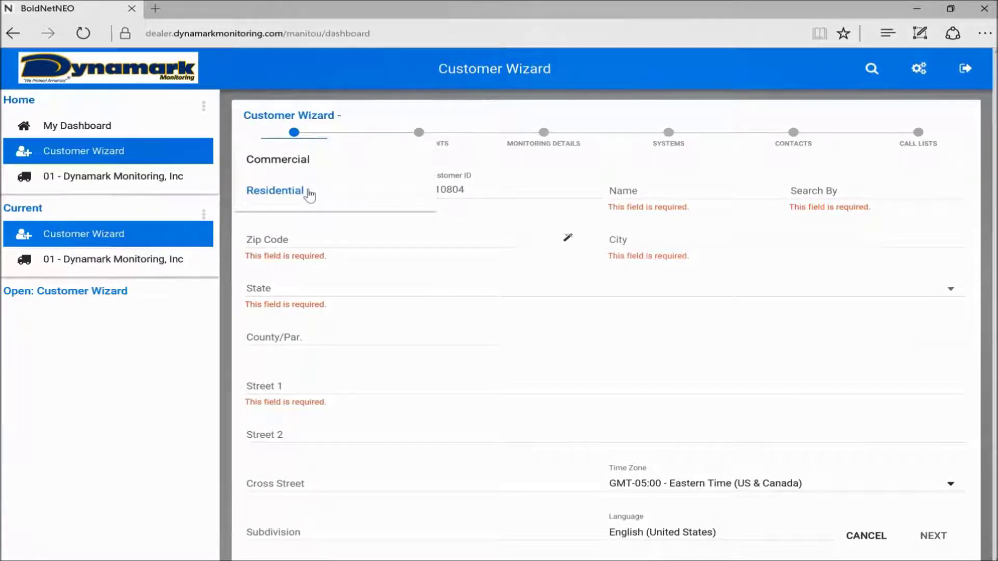
pyautogui.click(309, 191)
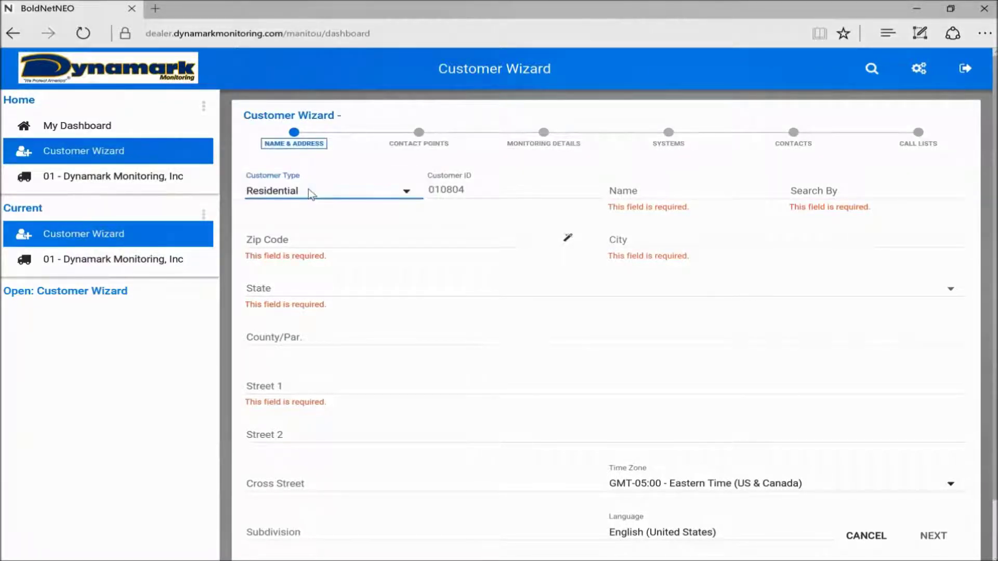
pyautogui.click(623, 187)
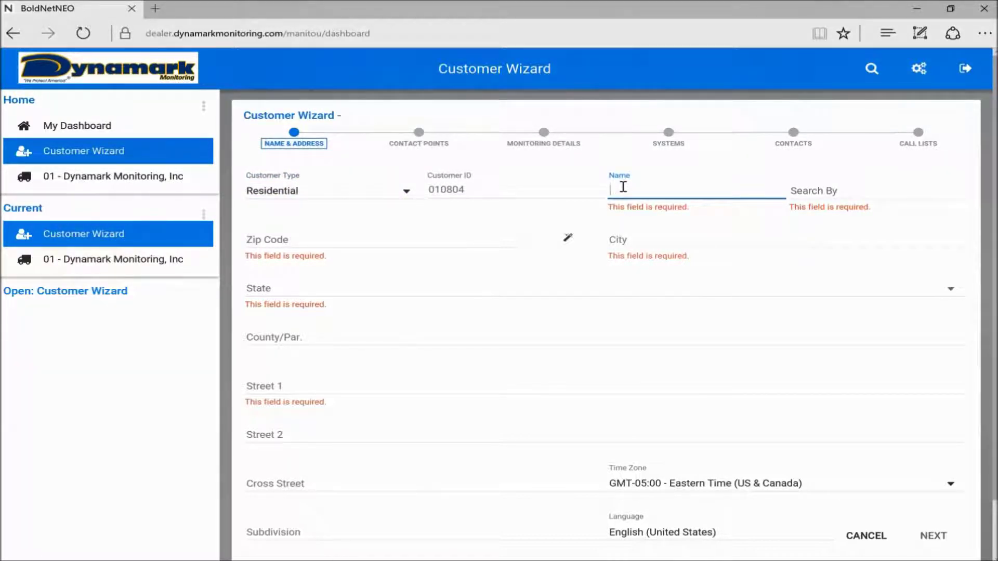
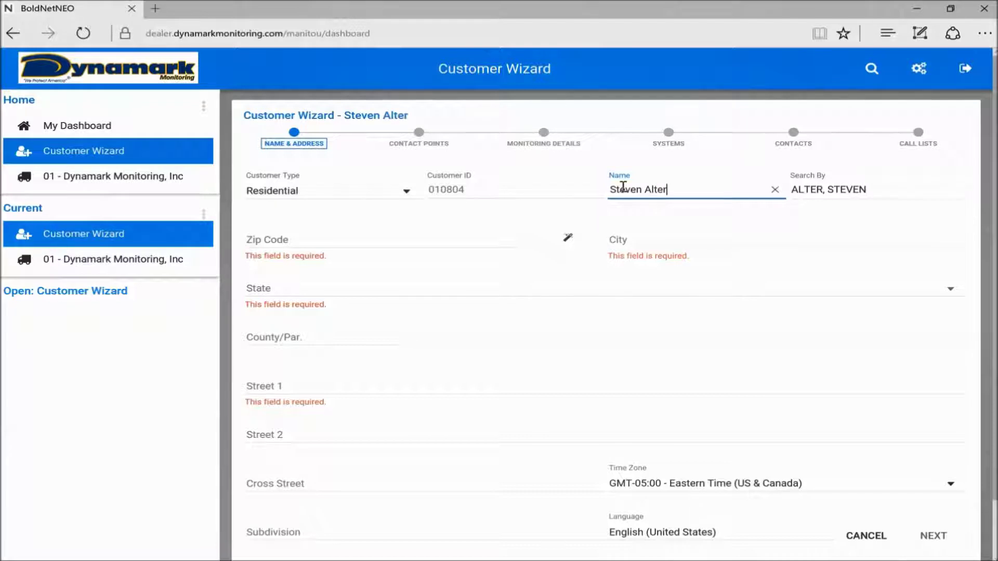
# Enter the customer's zip code and city, accepting the suggested city name.
pyautogui.click(271, 237)
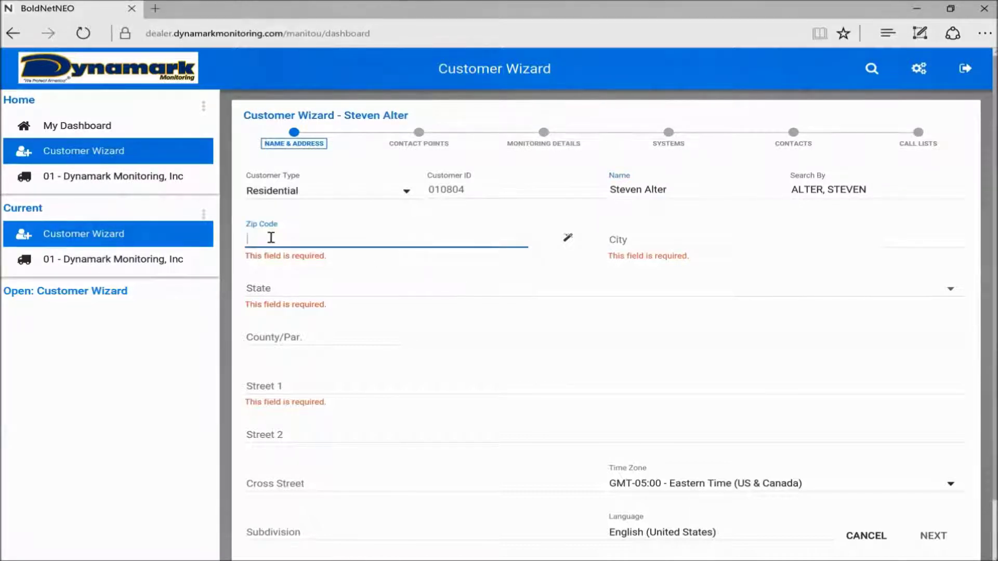
pyautogui.write('217')
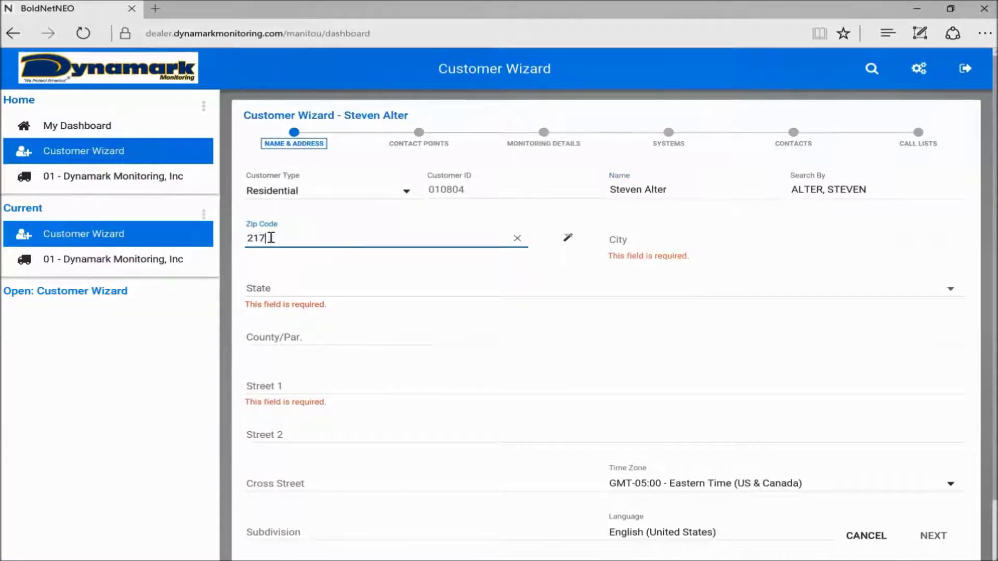
pyautogui.write('42')
pyautogui.click(640, 234)
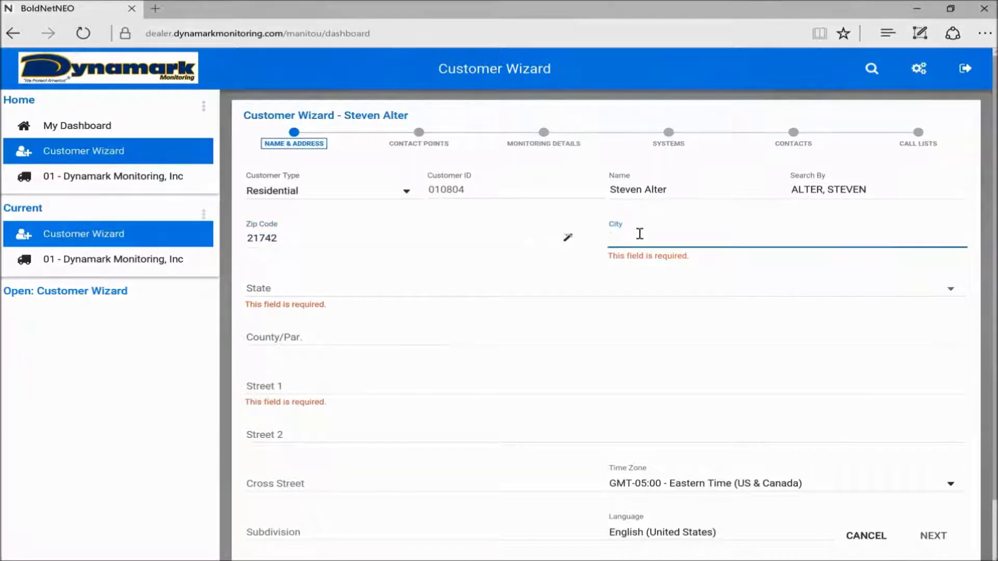
pyautogui.write('Hager')
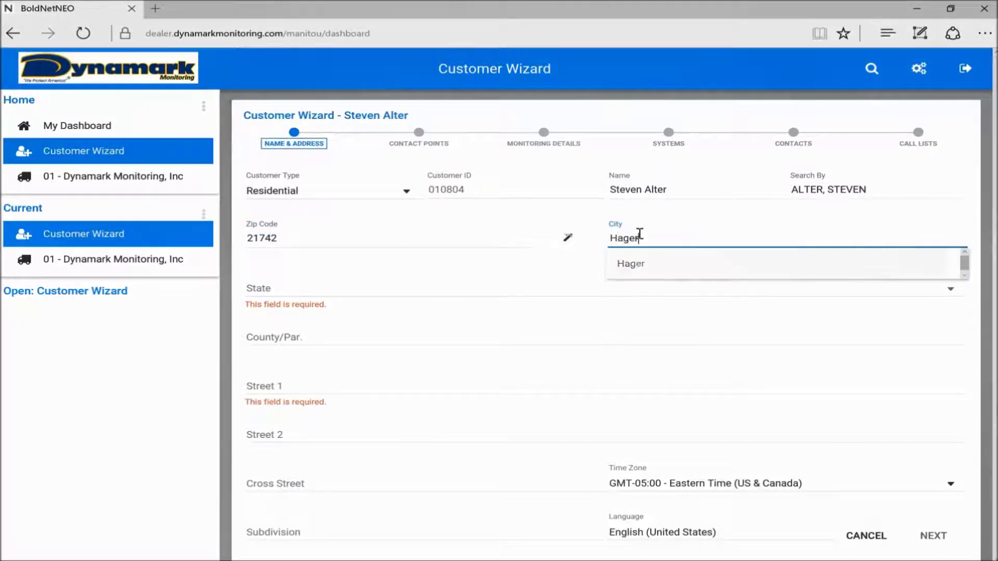
pyautogui.write('stown')
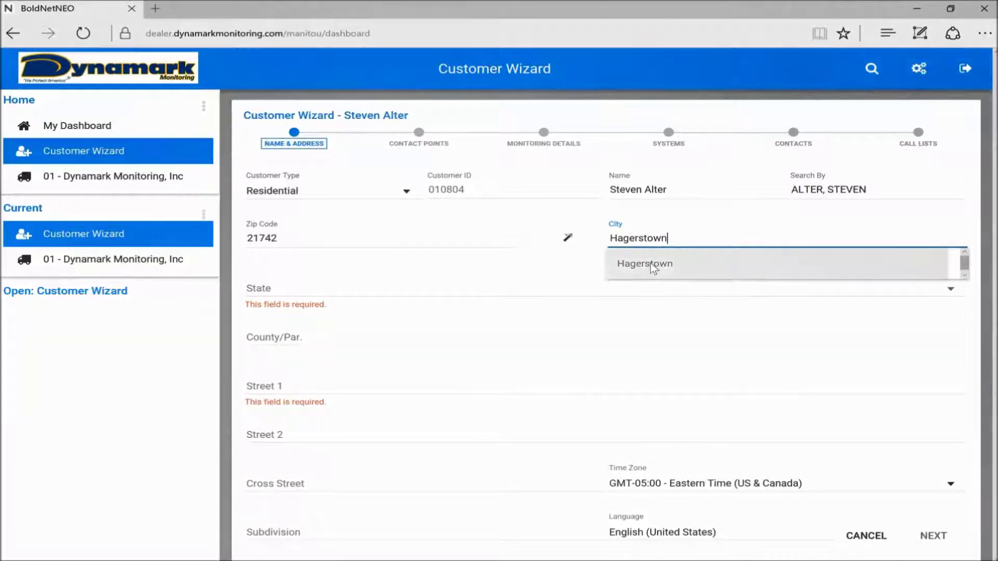
pyautogui.click(648, 268)
# Choose the customer's state, enter the street address, and advance to Contact Points.
pyautogui.click(486, 292)
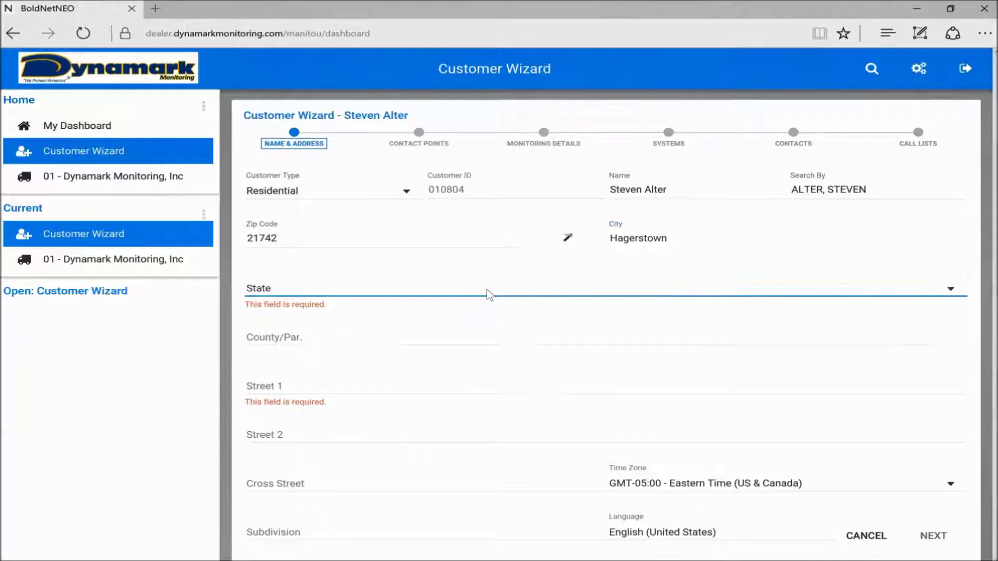
pyautogui.scroll(-8, 442, 374)
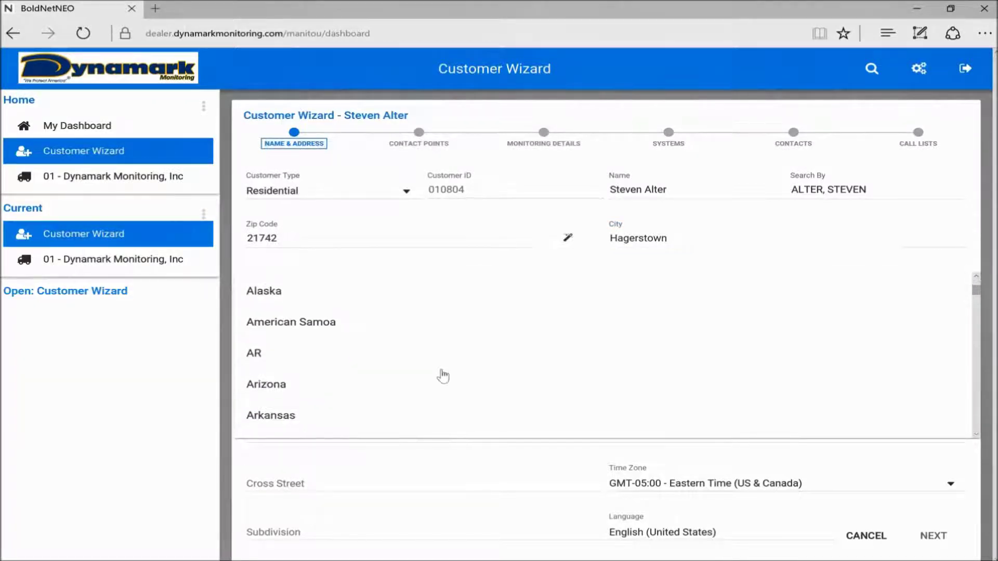
pyautogui.scroll(-10, 443, 375)
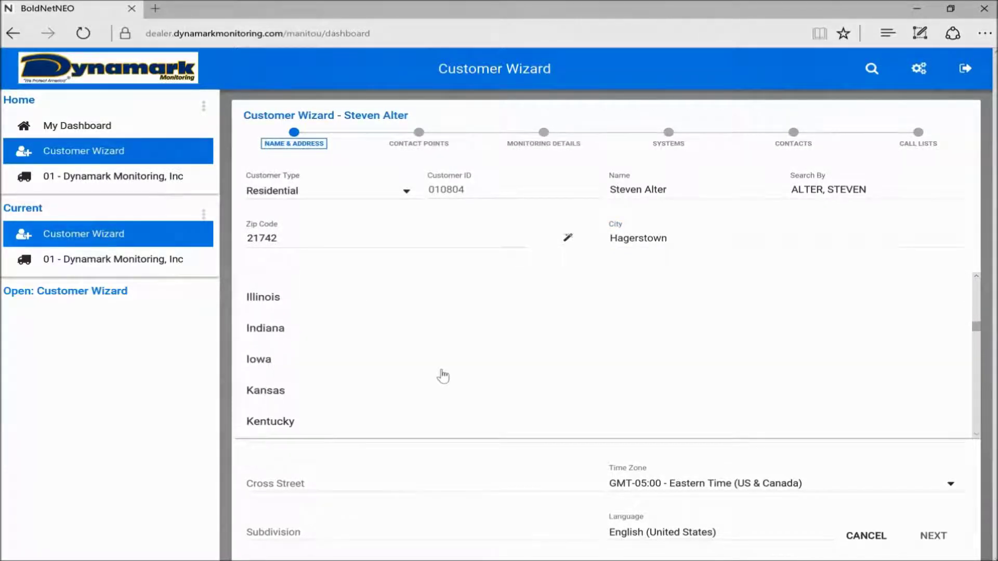
pyautogui.scroll(-2, 442, 375)
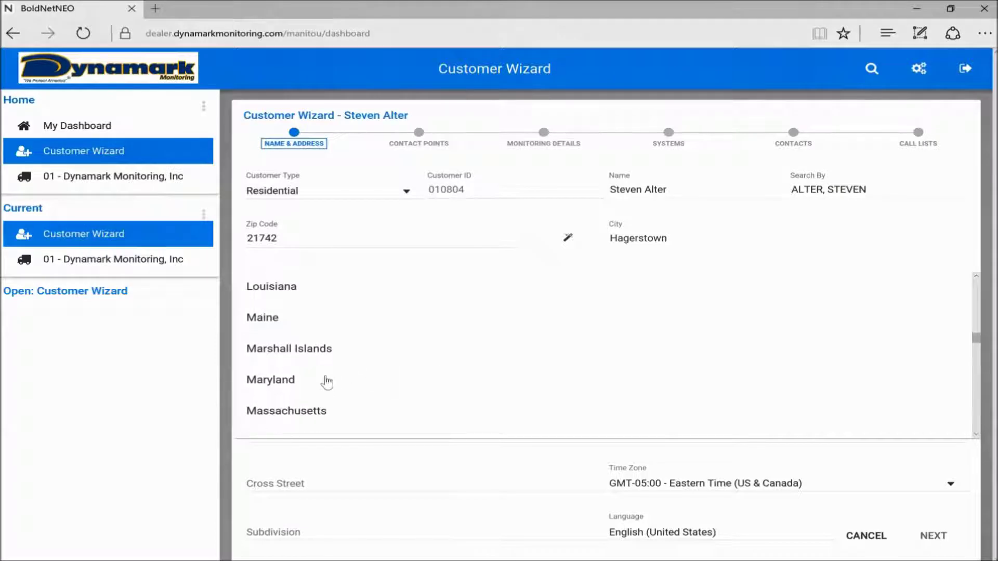
pyautogui.click(276, 382)
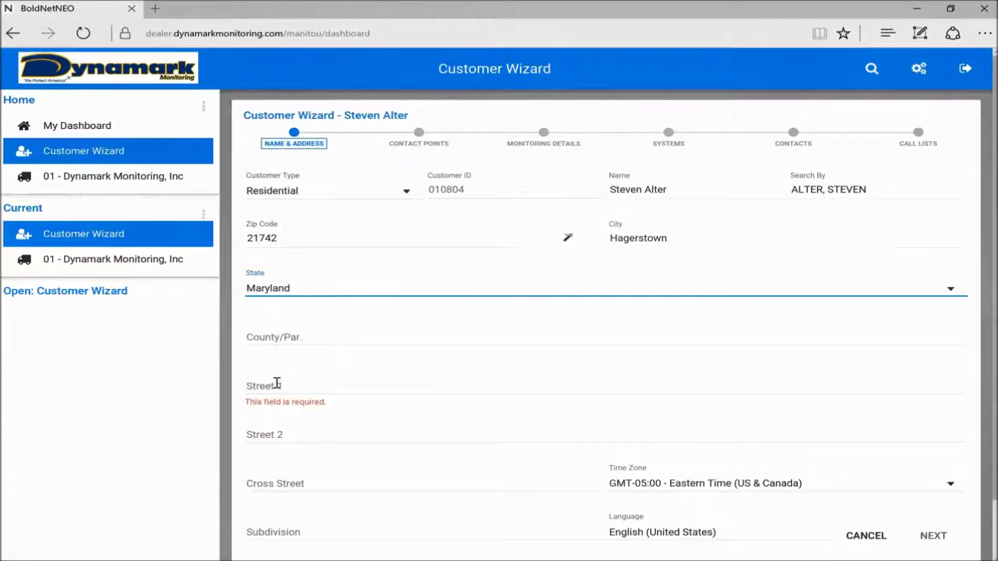
pyautogui.scroll(-1, 331, 383)
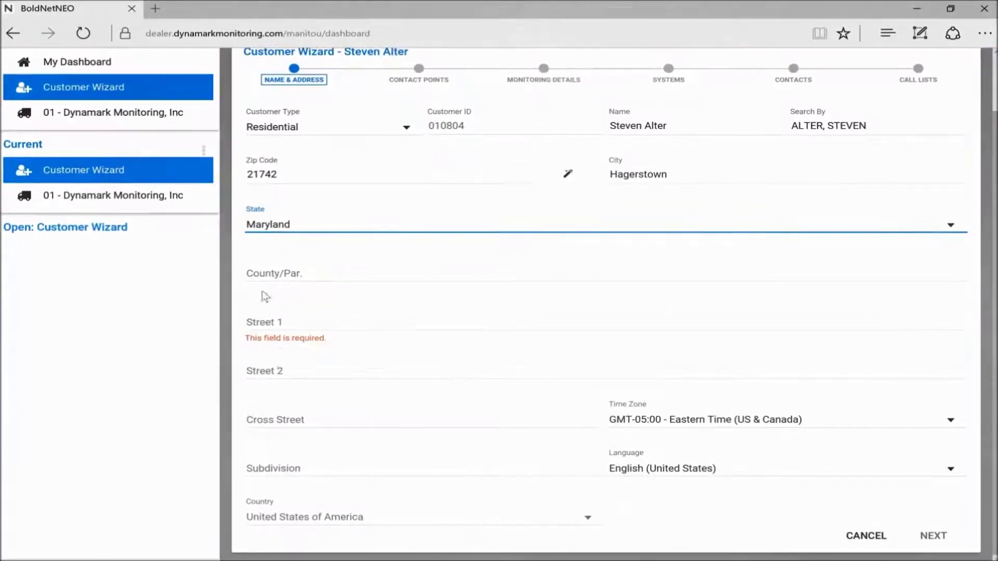
pyautogui.click(268, 324)
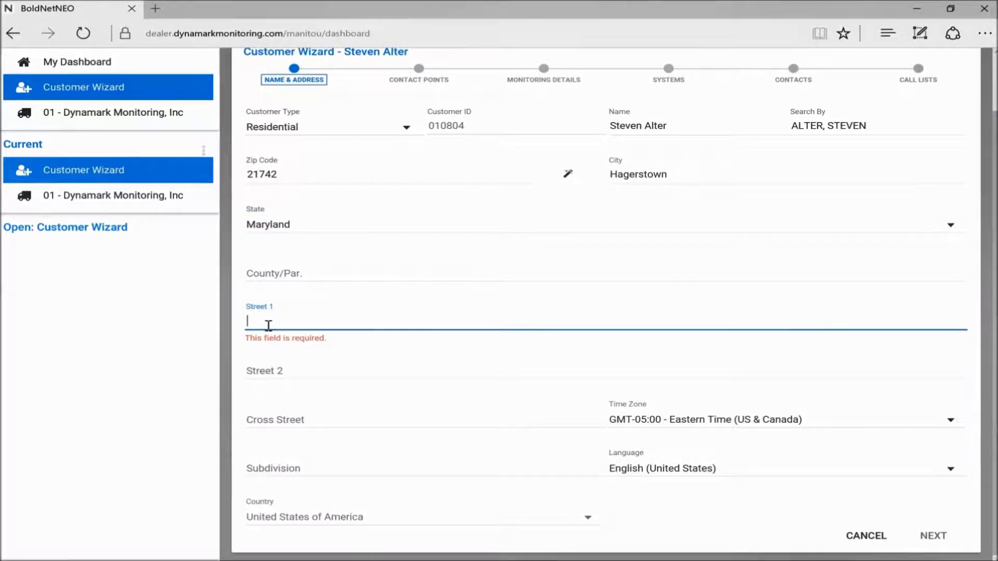
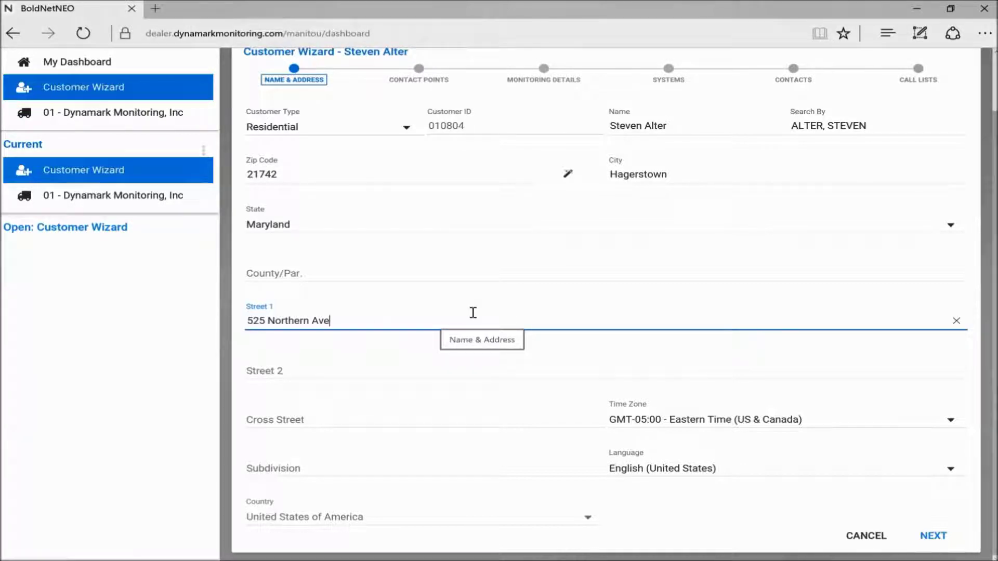
pyautogui.click(931, 545)
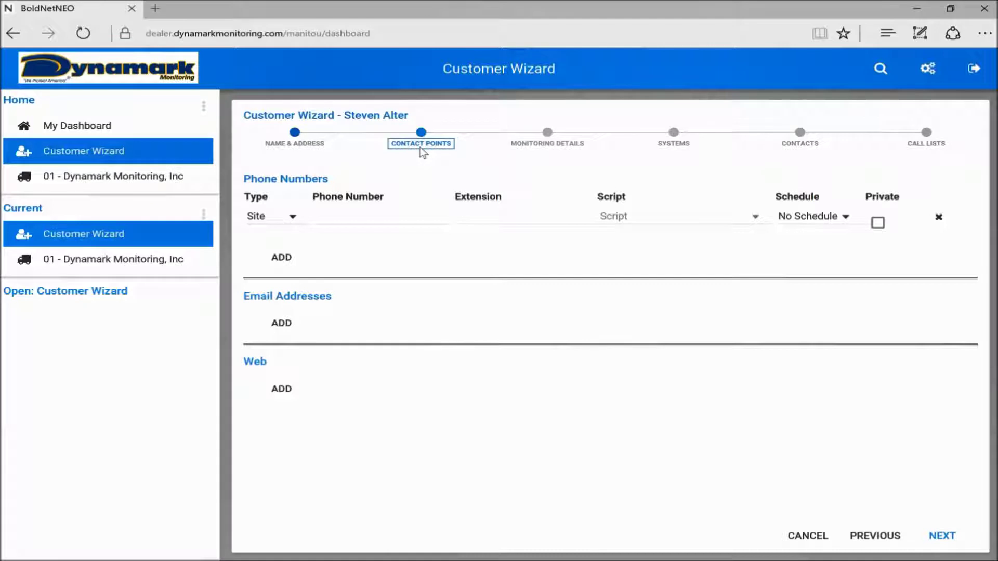
# Enter the customer's site phone number, keeping the phone type as Site.
pyautogui.click(338, 217)
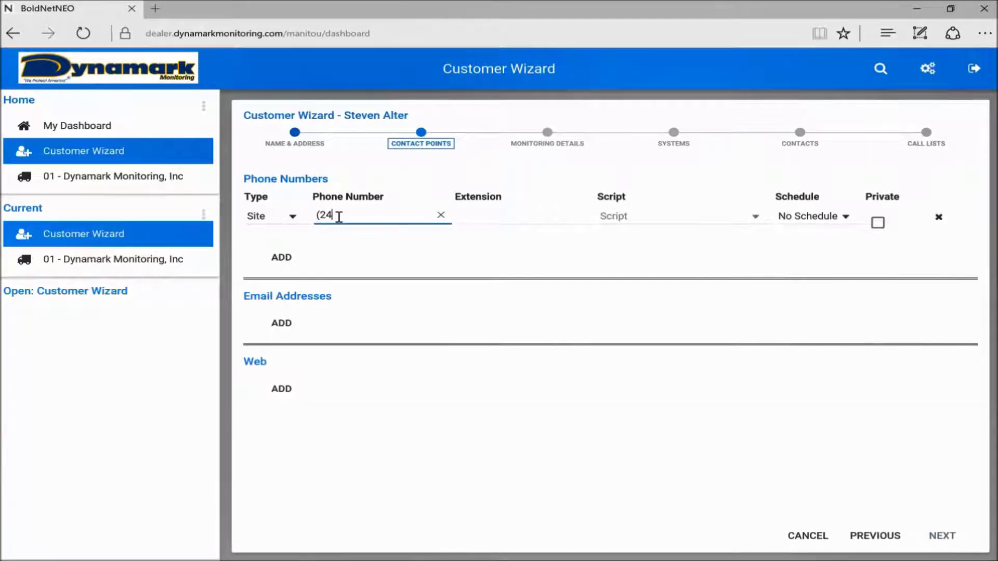
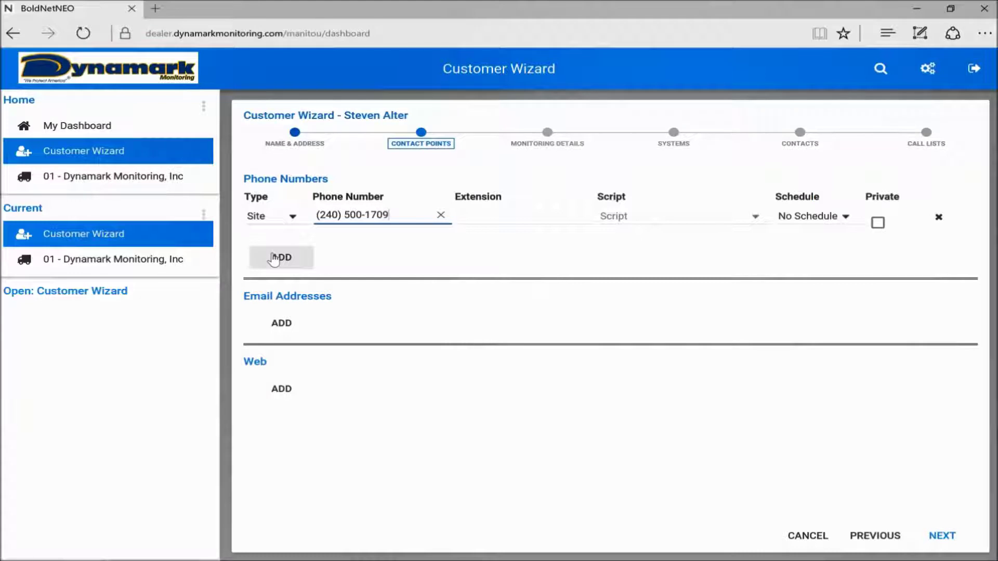
pyautogui.click(290, 218)
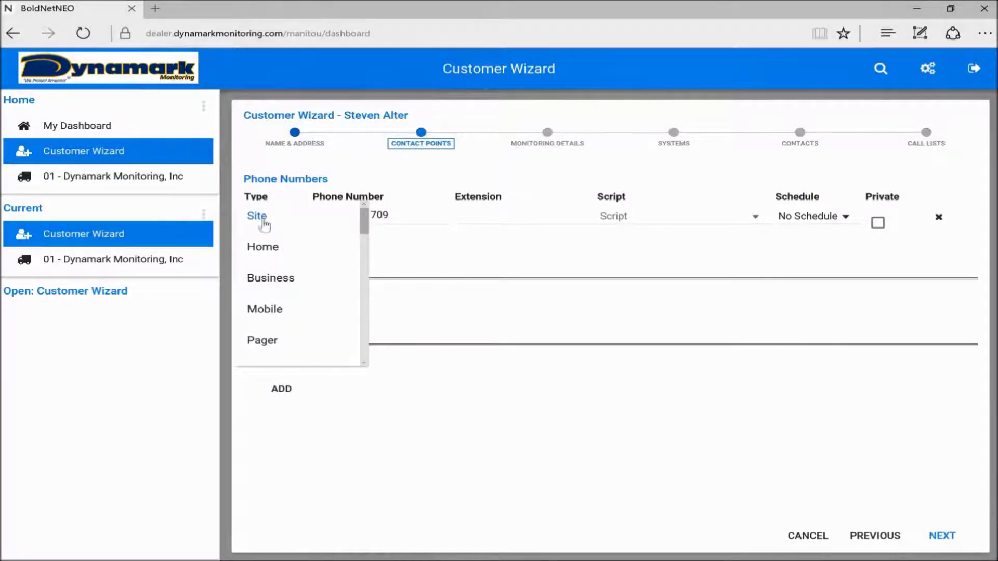
pyautogui.click(380, 172)
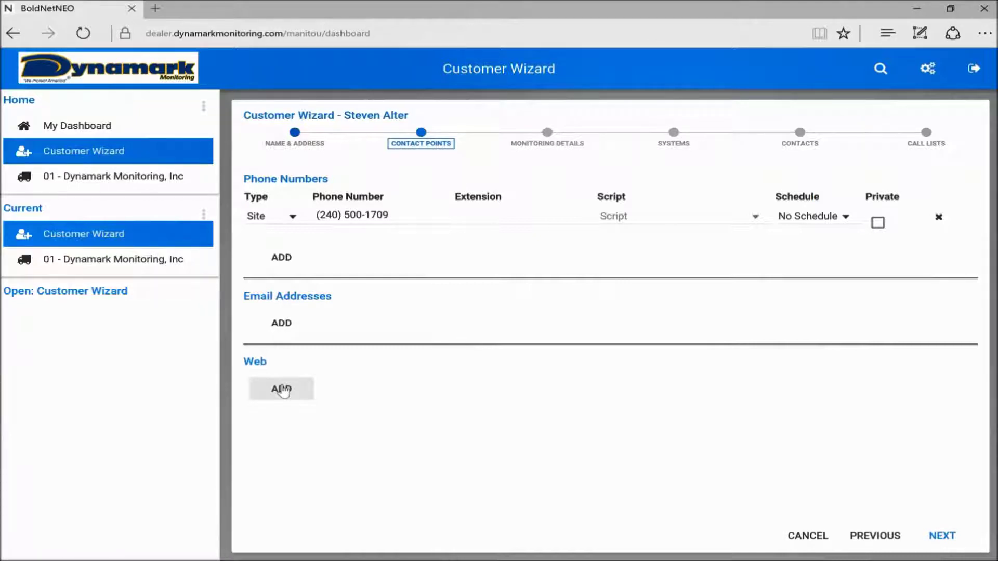
# On Monitoring Details, add a customer password with the Duress flag left off.
pyautogui.click(930, 536)
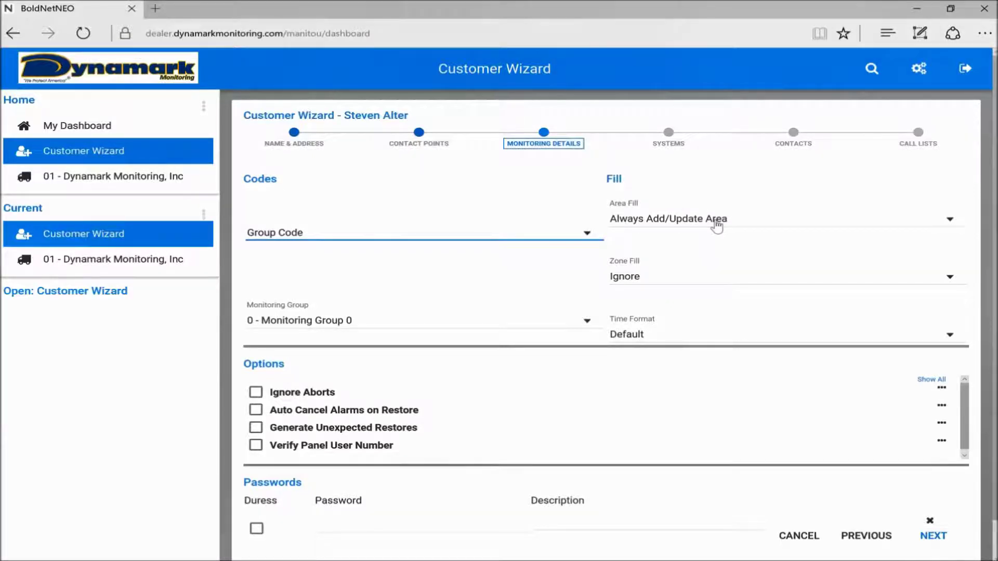
pyautogui.scroll(-1, 456, 282)
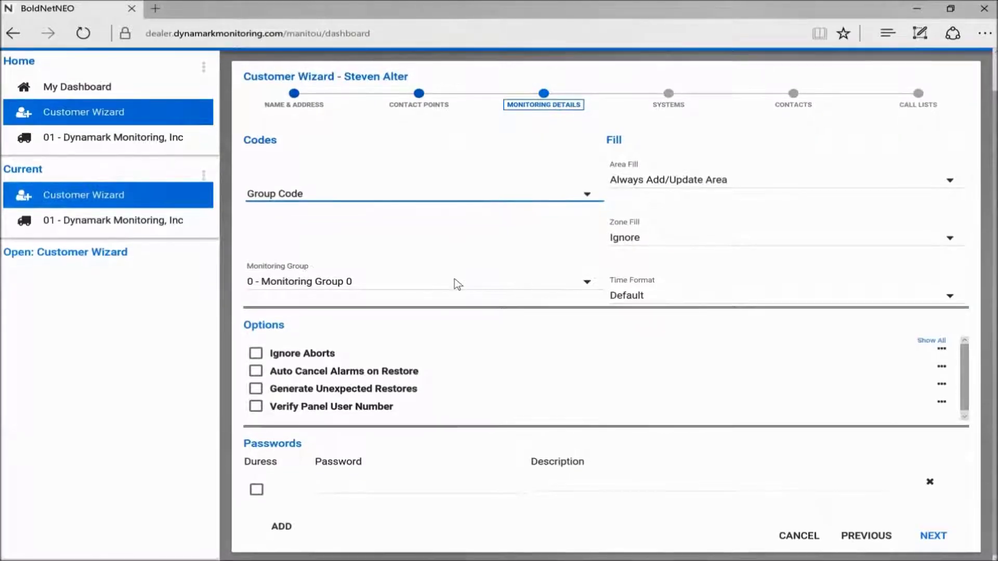
pyautogui.click(349, 491)
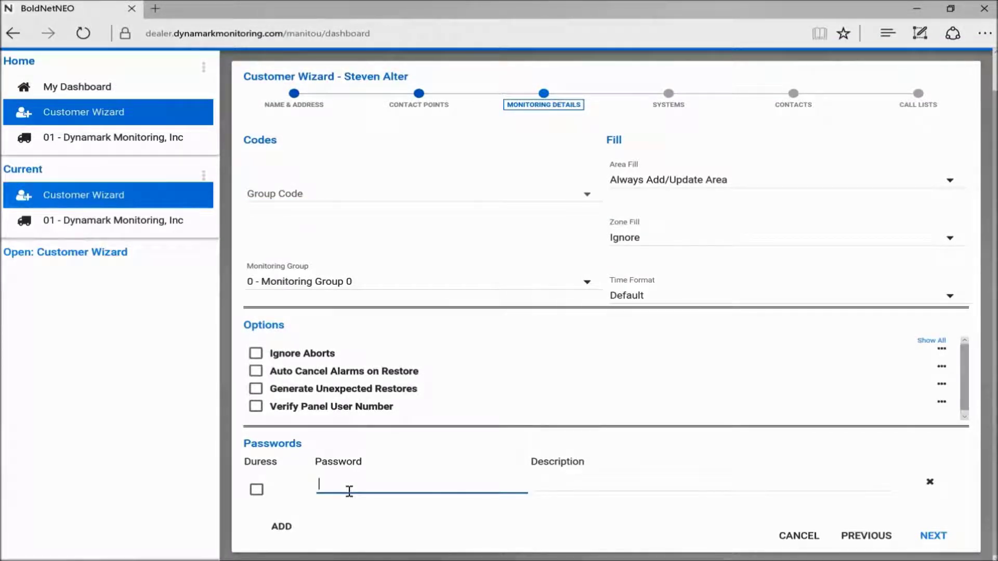
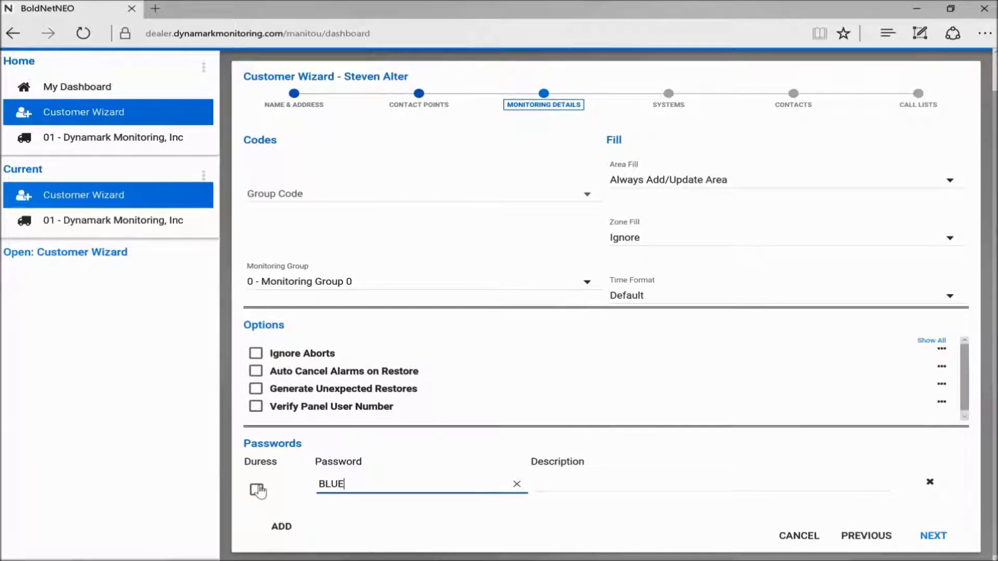
pyautogui.click(257, 490)
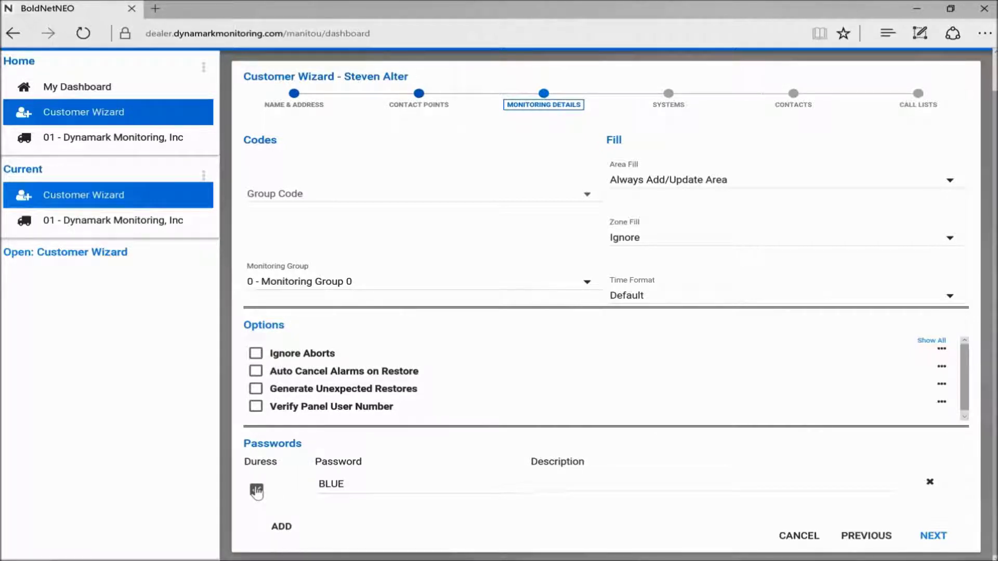
pyautogui.click(256, 490)
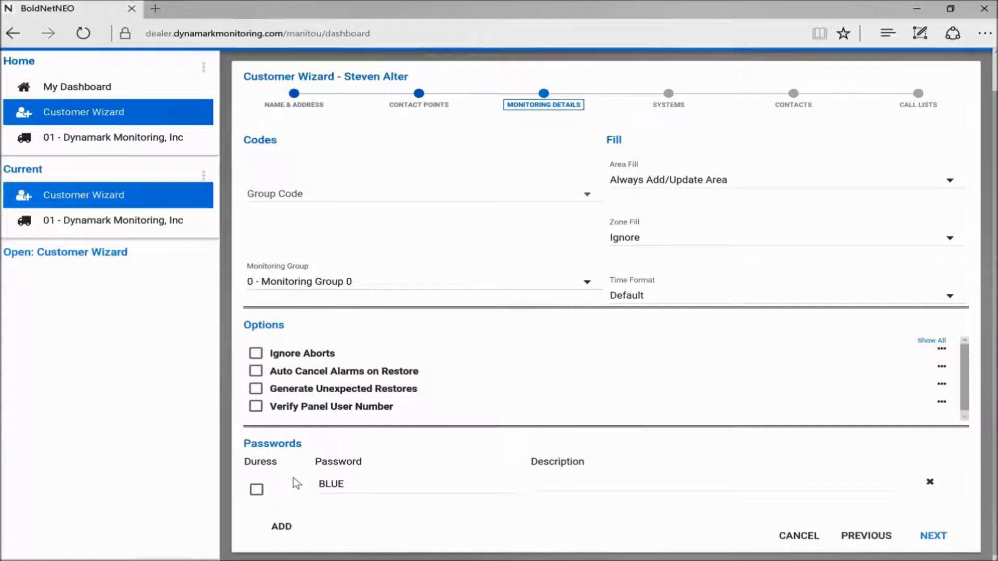
# Add an Event Monitoring system described as Alarm.com with No Panel Type, reaching its TXs step.
pyautogui.click(932, 538)
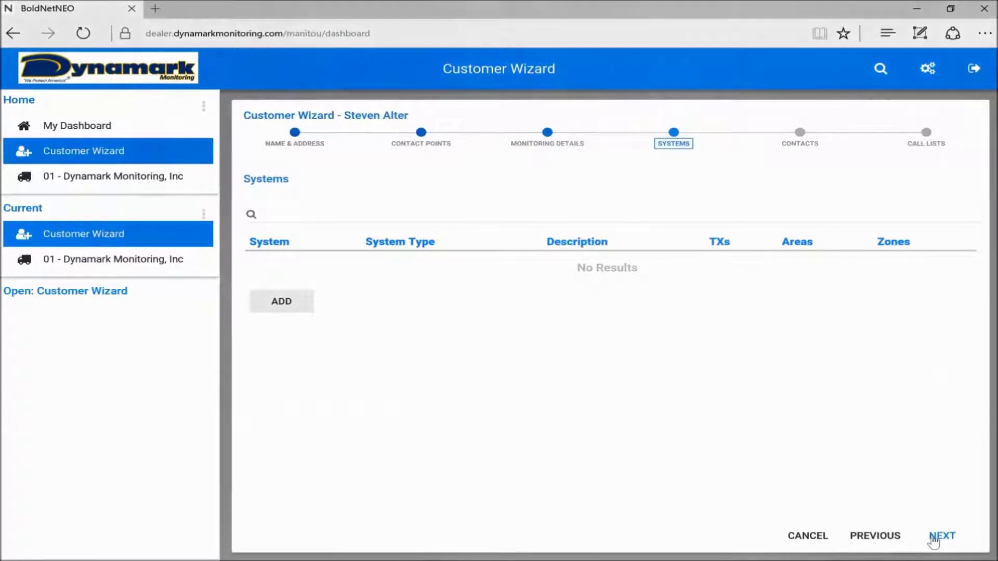
pyautogui.click(281, 303)
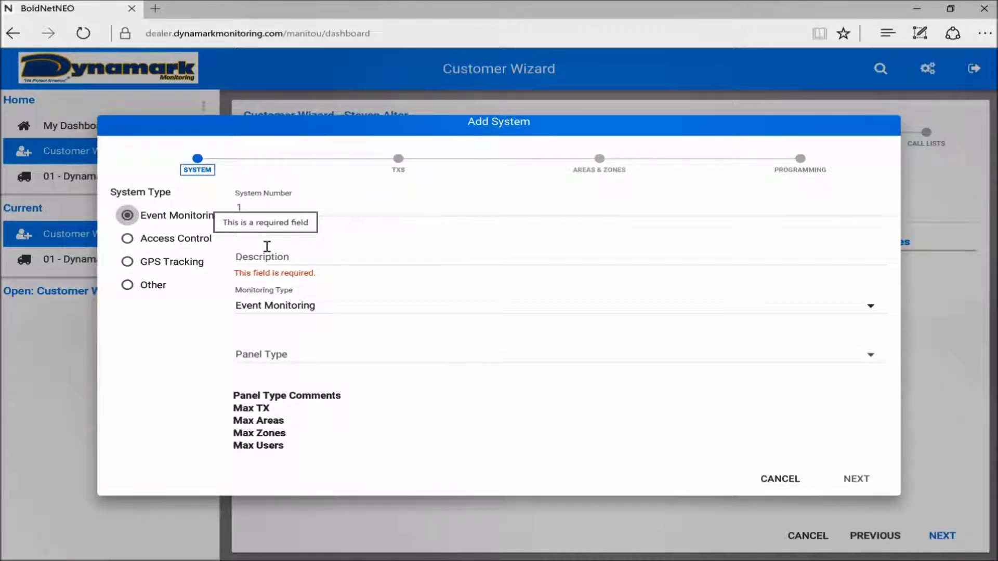
pyautogui.click(288, 264)
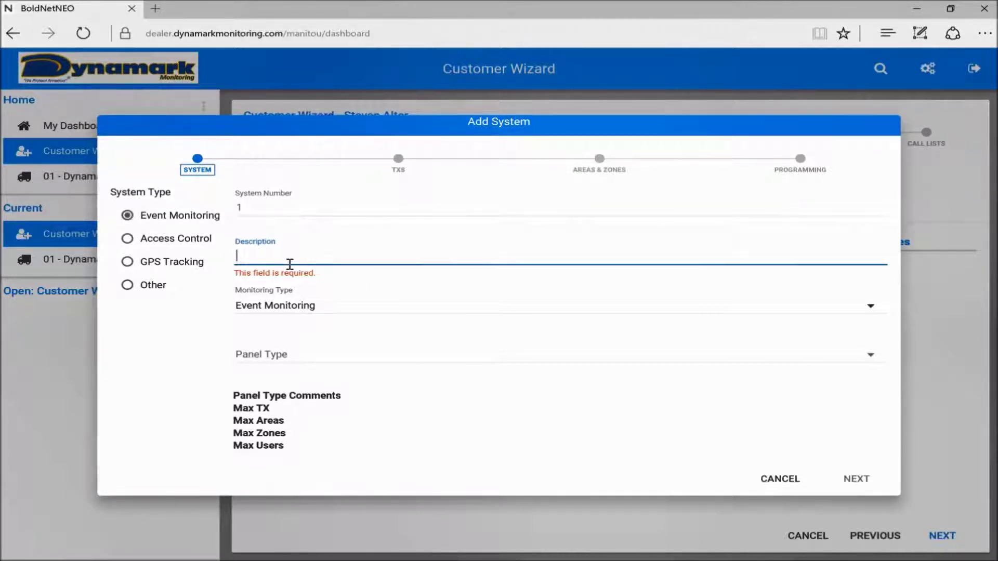
pyautogui.write('Alarm.com')
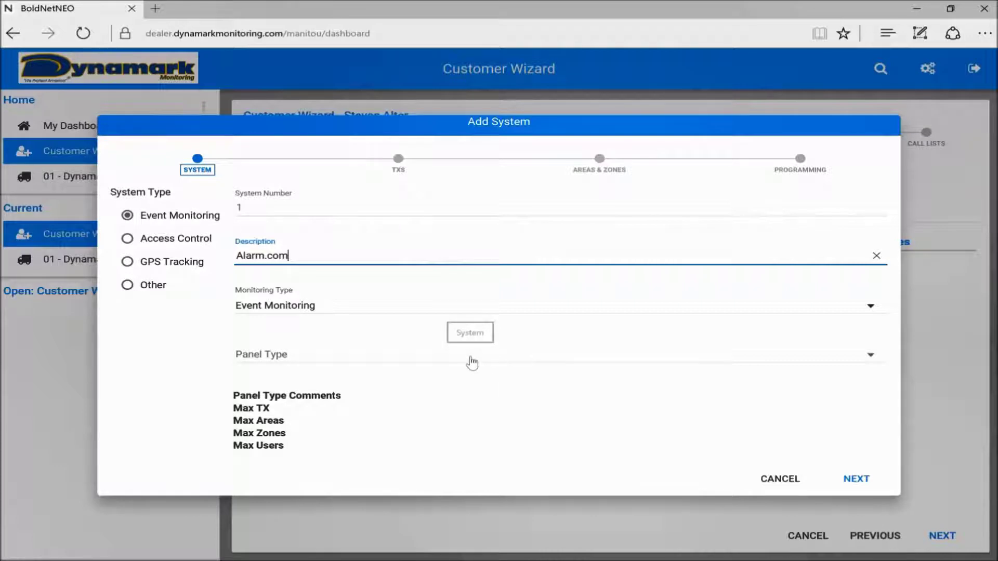
pyautogui.click(472, 362)
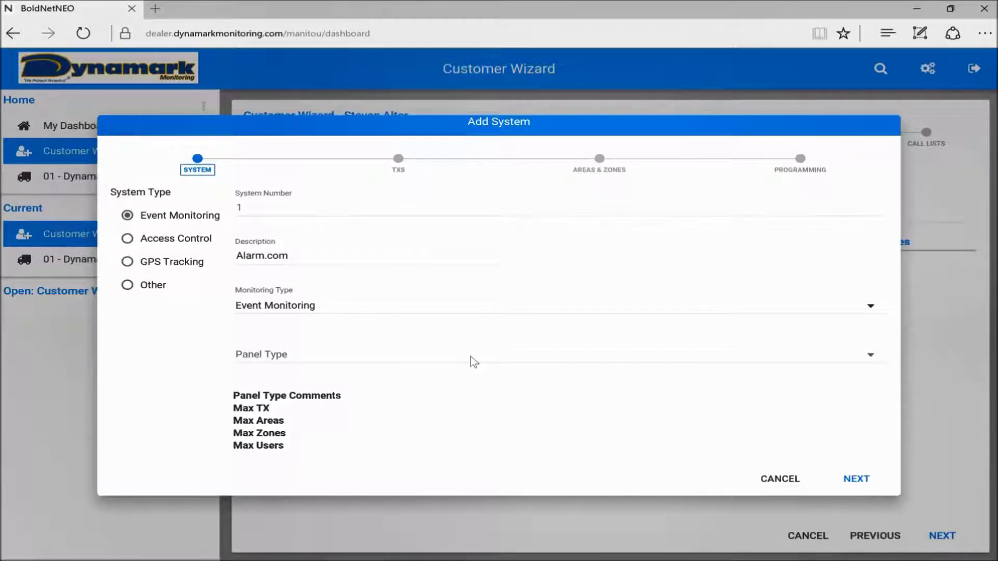
pyautogui.click(470, 357)
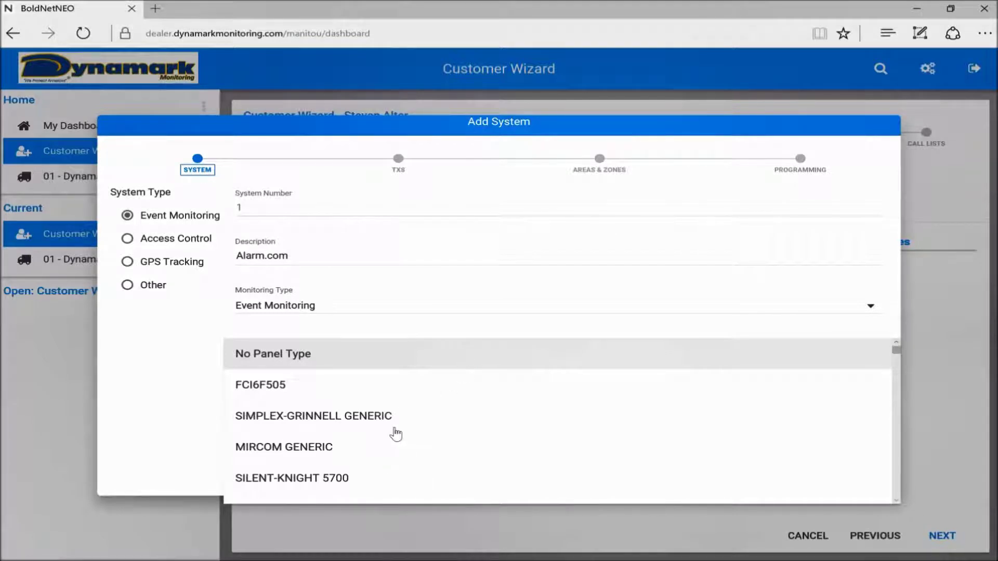
pyautogui.click(173, 415)
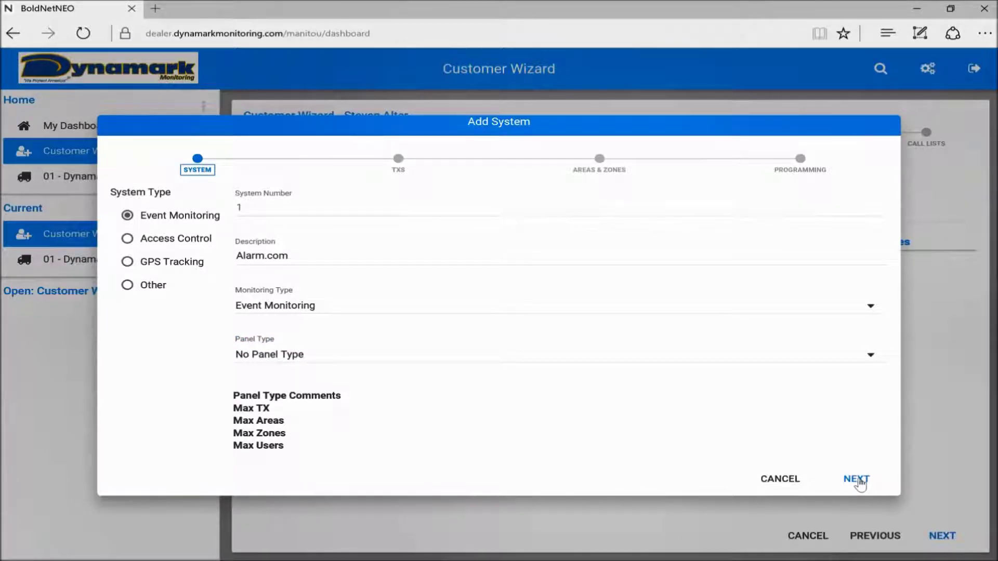
pyautogui.click(856, 479)
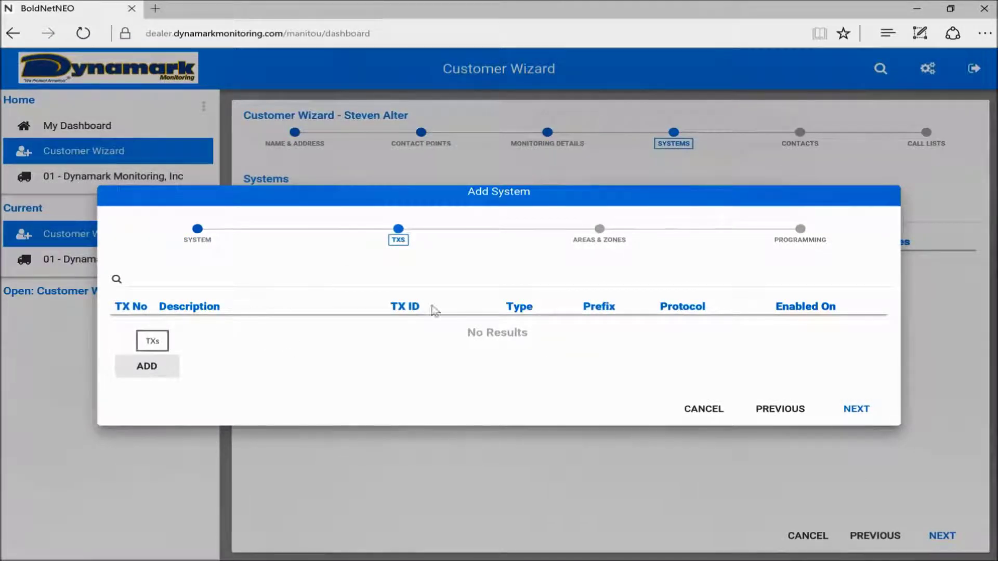
# Start a new transmitter described as Alarm.com with TX type RESI - Residential.
pyautogui.click(147, 366)
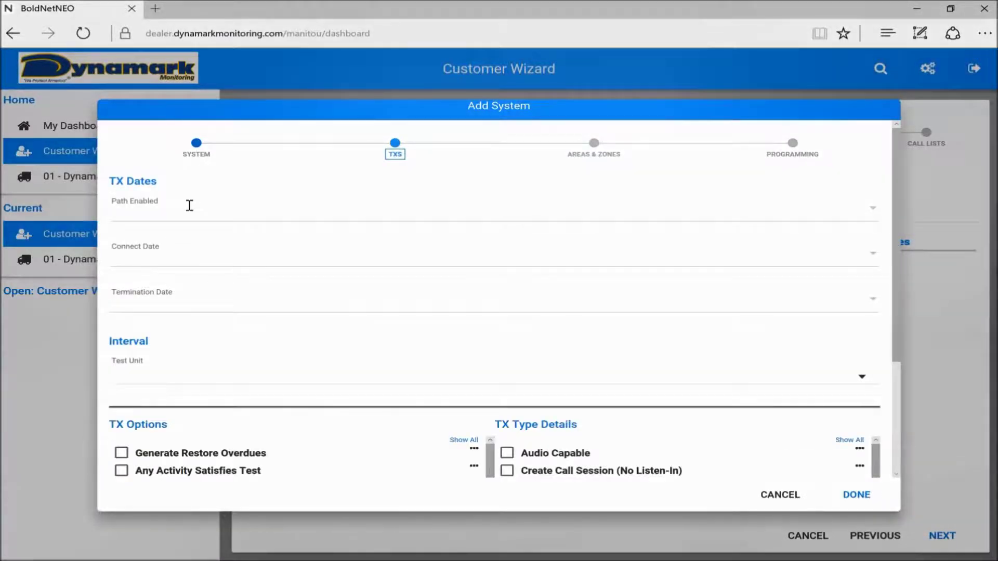
pyautogui.scroll(5, 177, 277)
pyautogui.scroll(3, 177, 277)
pyautogui.click(178, 279)
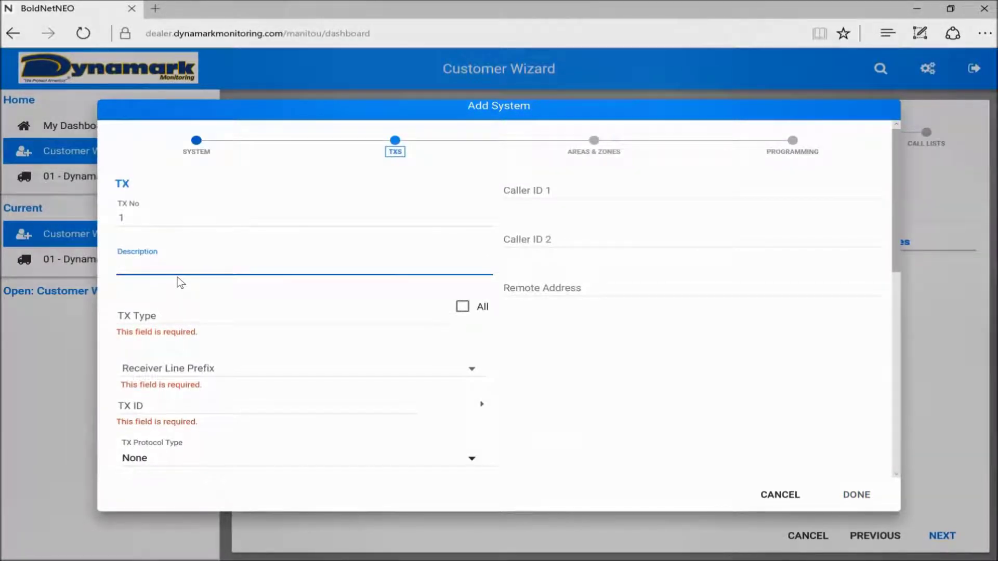
pyautogui.write('Alarm.com')
pyautogui.click(149, 319)
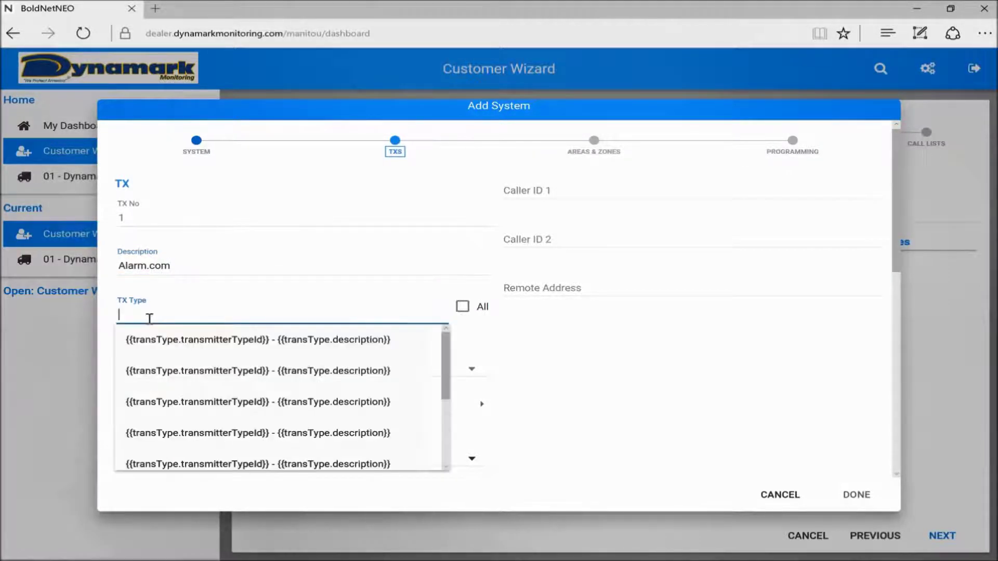
pyautogui.scroll(-3, 162, 435)
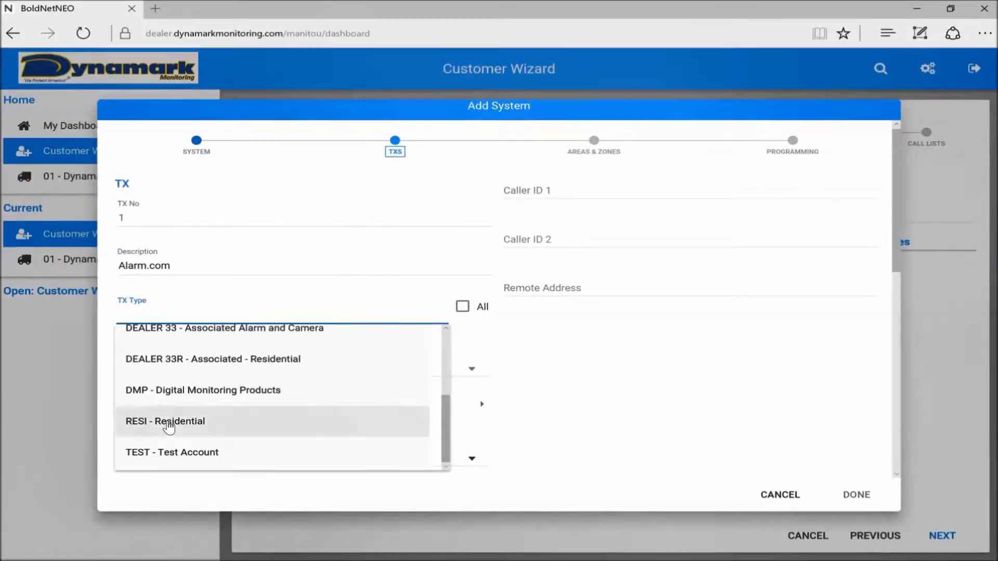
pyautogui.scroll(1, 166, 431)
pyautogui.scroll(1, 168, 428)
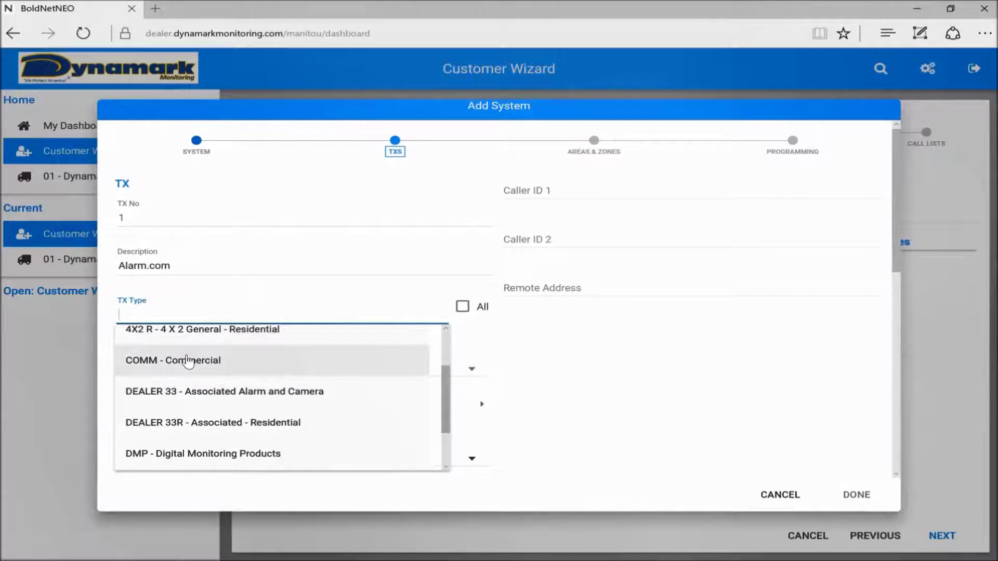
pyautogui.scroll(-2, 187, 364)
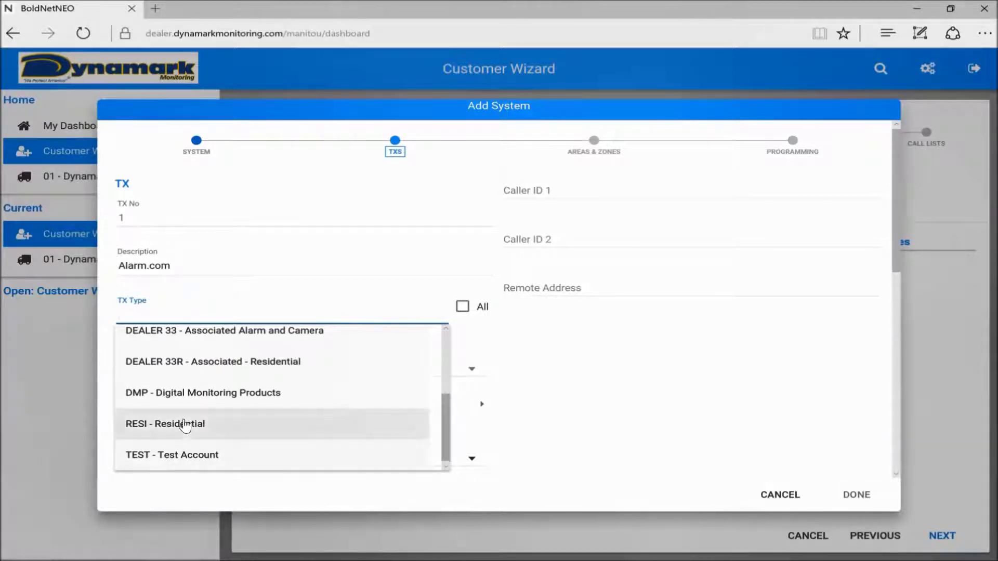
pyautogui.click(185, 425)
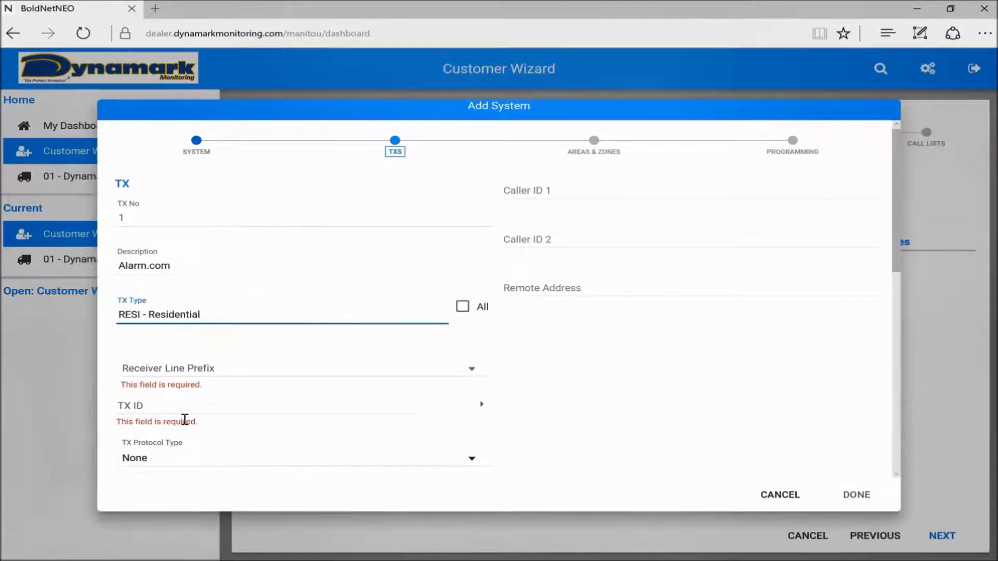
# Give the transmitter receiver line prefix 1100 and TX ID 804, and save it.
pyautogui.click(269, 366)
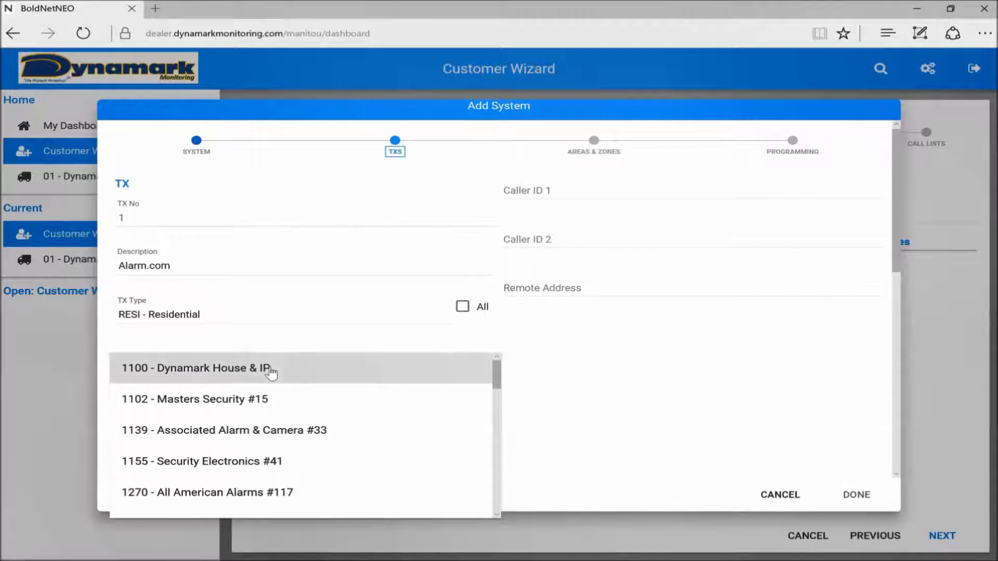
pyautogui.click(270, 370)
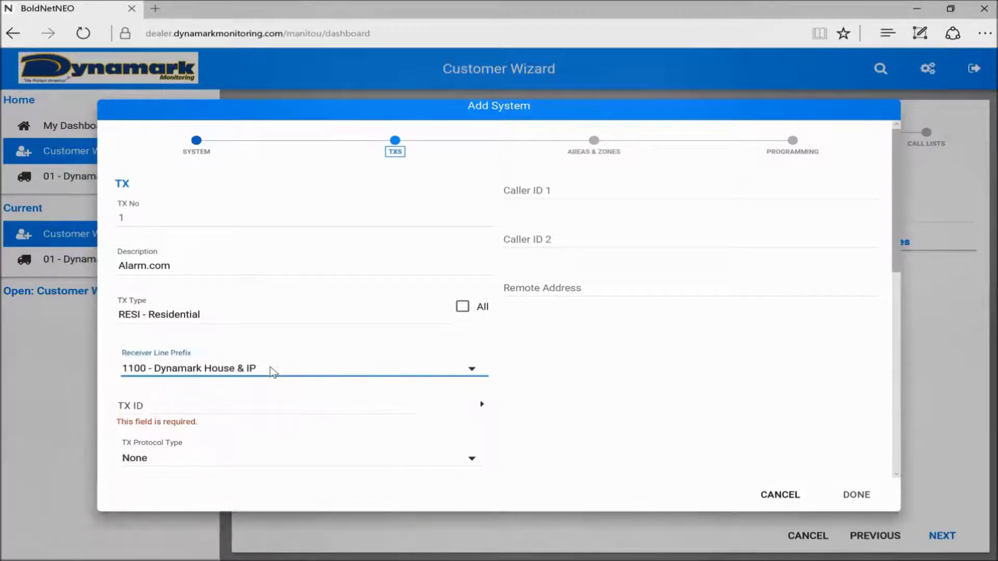
pyautogui.click(195, 403)
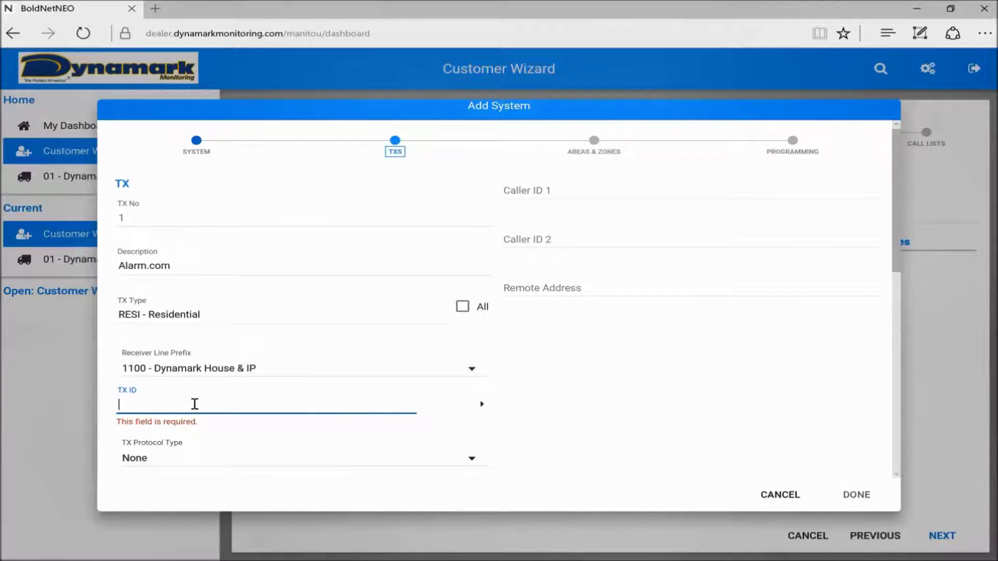
pyautogui.write('80')
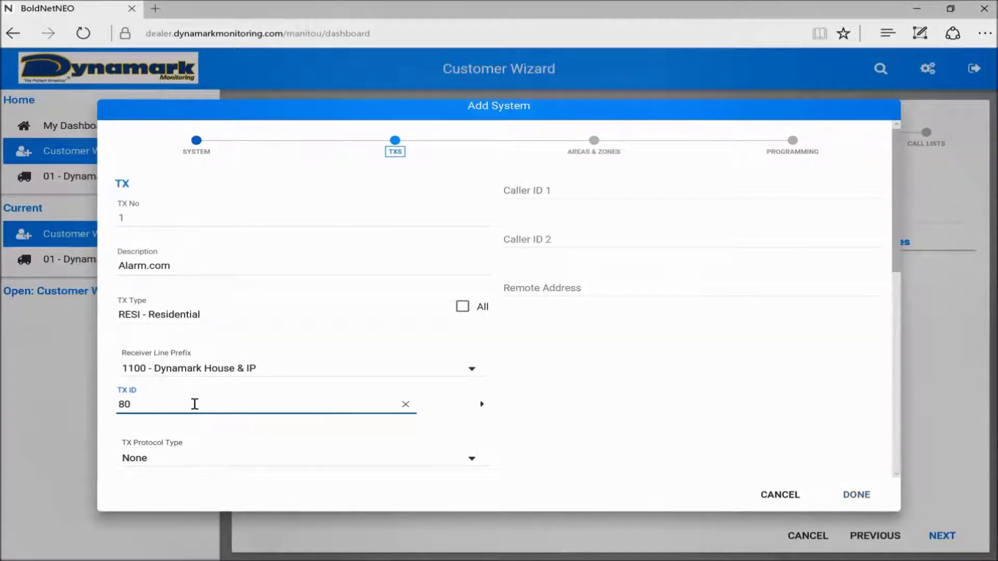
pyautogui.write('4')
pyautogui.click(856, 495)
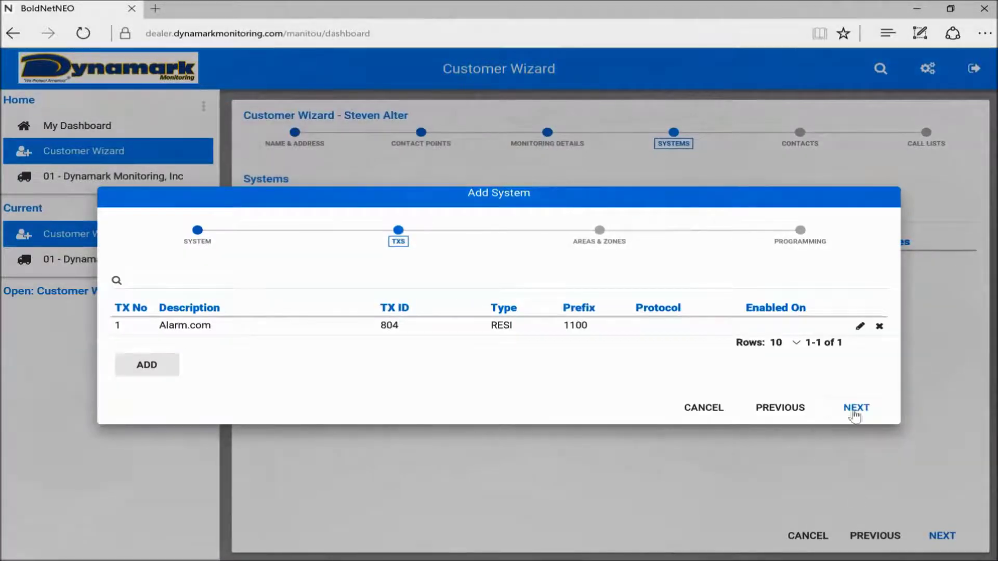
# Add zones 1 'Front Door' and 2 'Back Door' to the system.
pyautogui.click(865, 410)
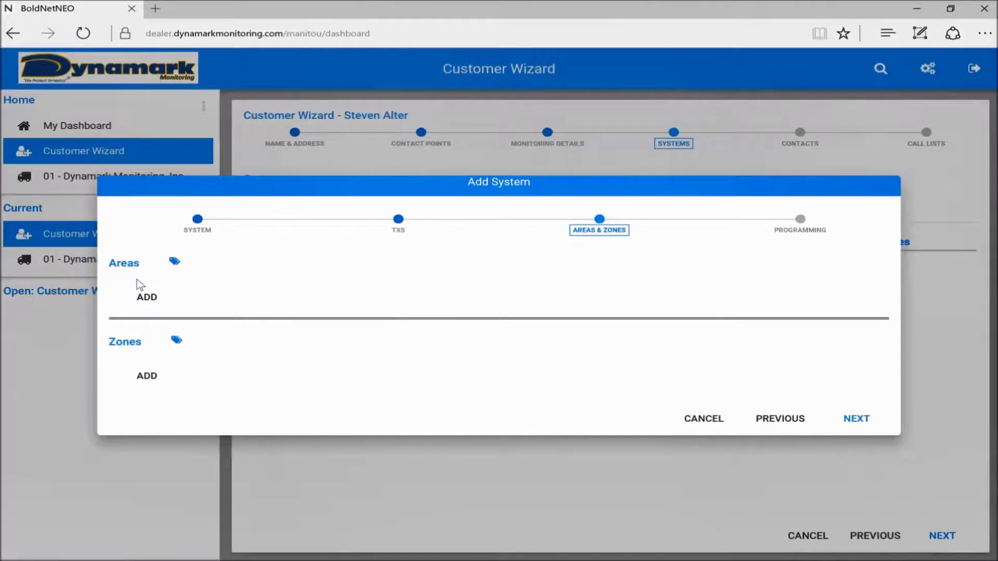
pyautogui.click(150, 378)
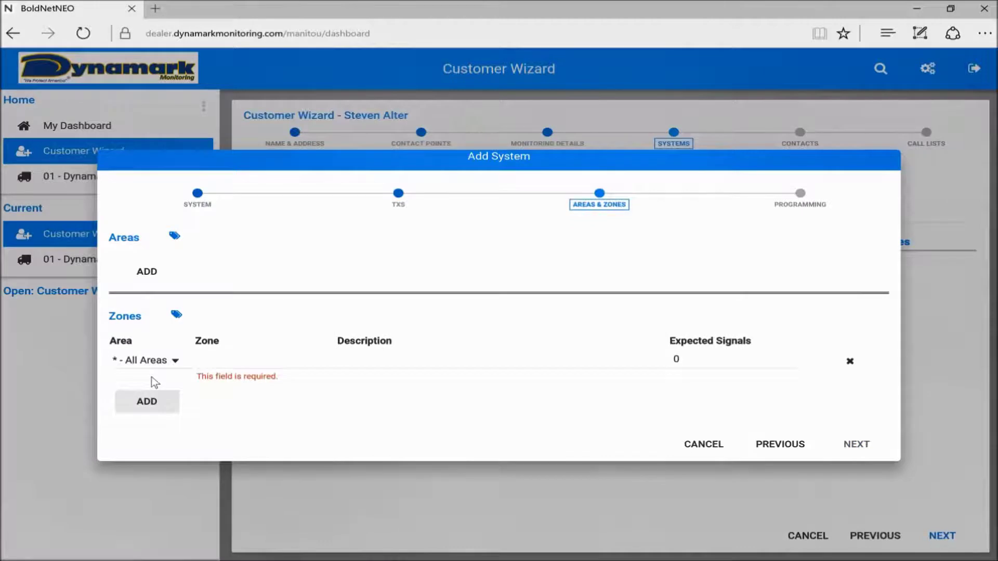
pyautogui.click(226, 351)
pyautogui.write('1')
pyautogui.press('Tab')
pyautogui.write('Front')
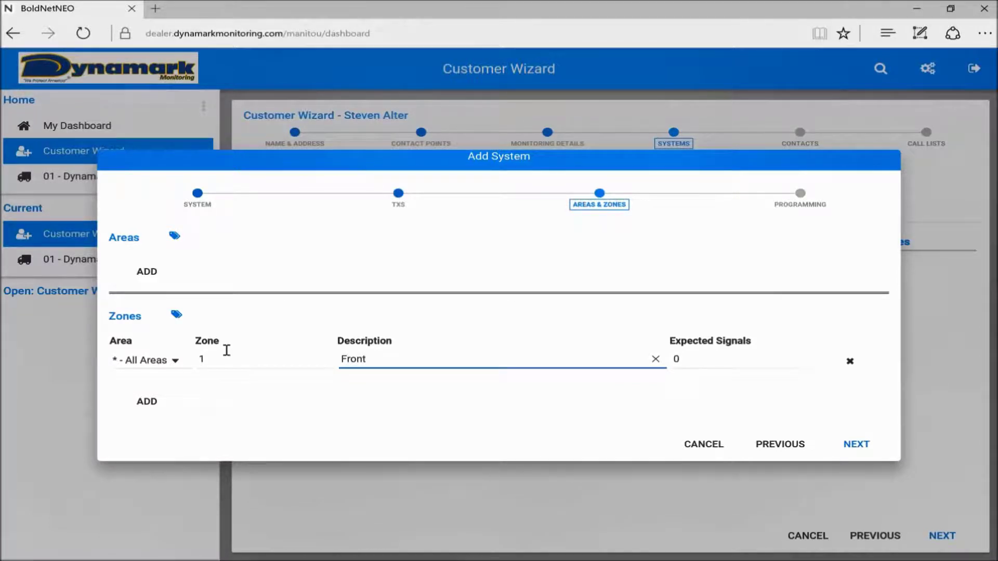
pyautogui.write(' Door')
pyautogui.click(144, 408)
pyautogui.click(222, 379)
pyautogui.write('2')
pyautogui.press('Tab')
pyautogui.write('Ba')
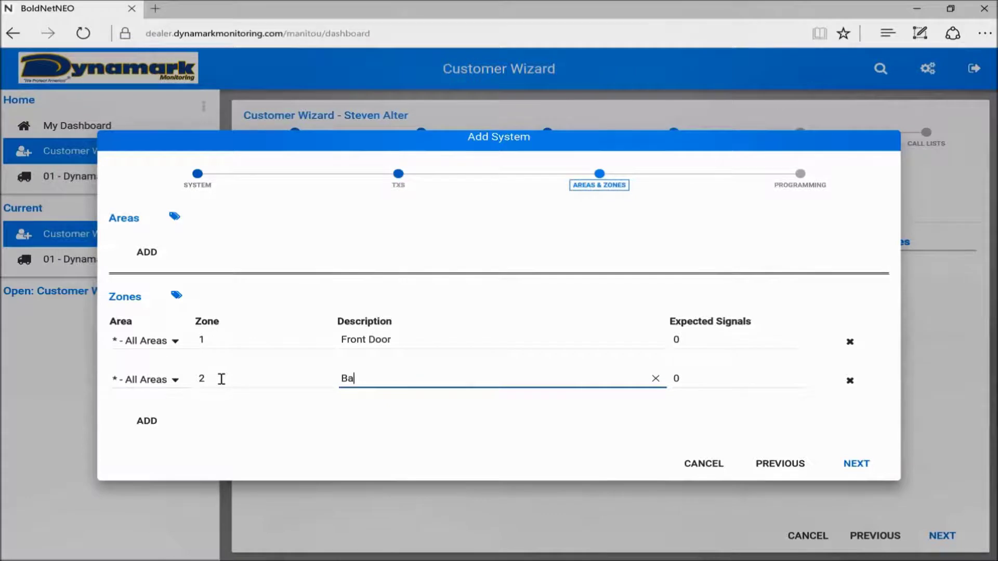
pyautogui.write('ck Door')
# Add zones 3 'Kitchen Smoke' and 4 'Basement Door', then finish adding the system.
pyautogui.click(151, 420)
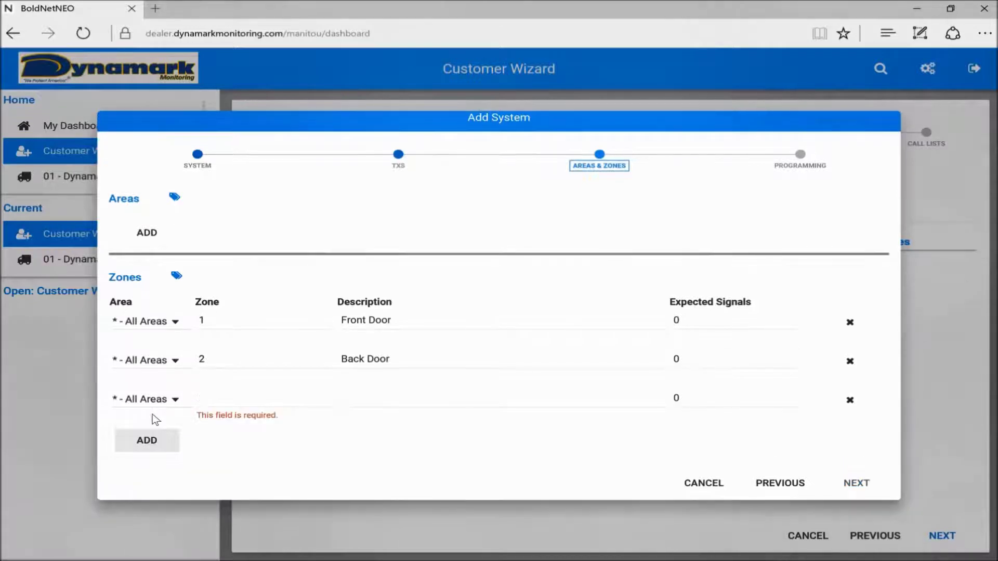
pyautogui.click(252, 400)
pyautogui.write('3')
pyautogui.click(369, 399)
pyautogui.write('Kitch')
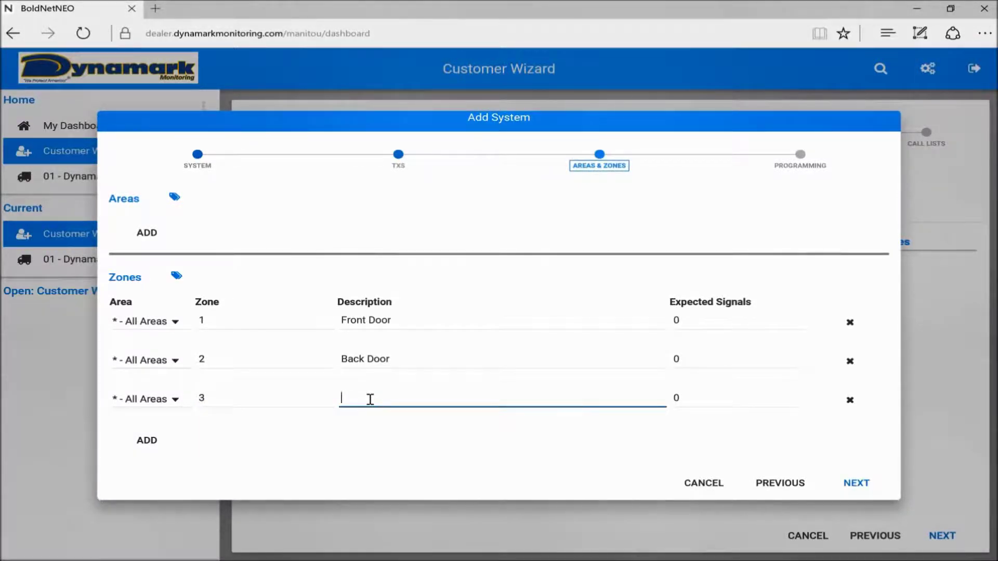
pyautogui.write('en Smoke')
pyautogui.click(146, 441)
pyautogui.click(226, 422)
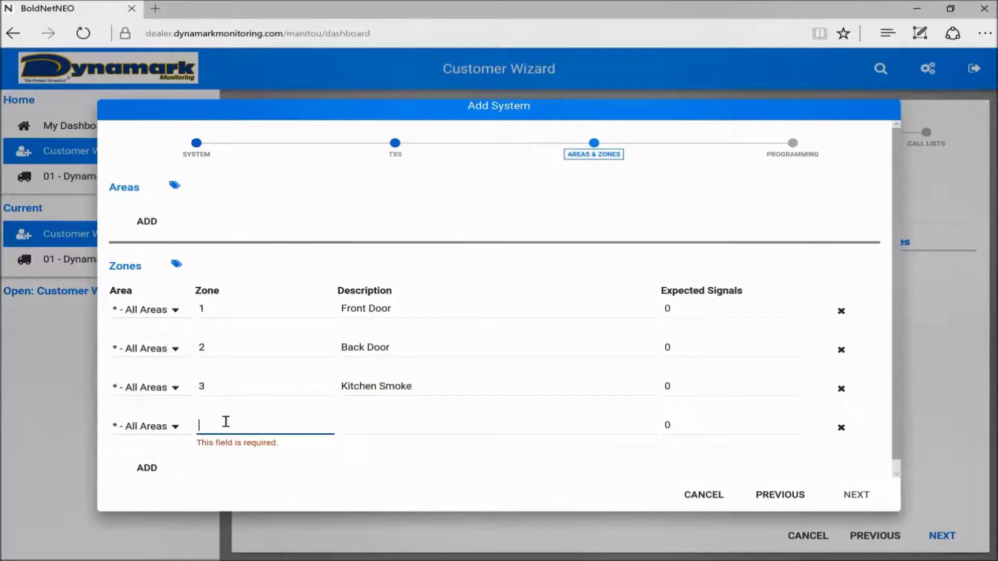
pyautogui.write('4')
pyautogui.click(368, 426)
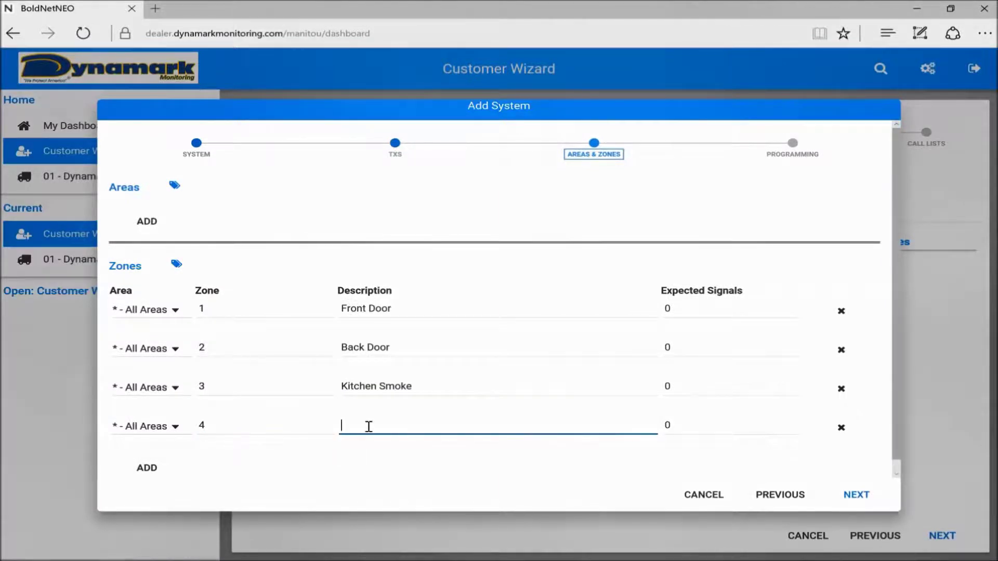
pyautogui.write('Basement Door')
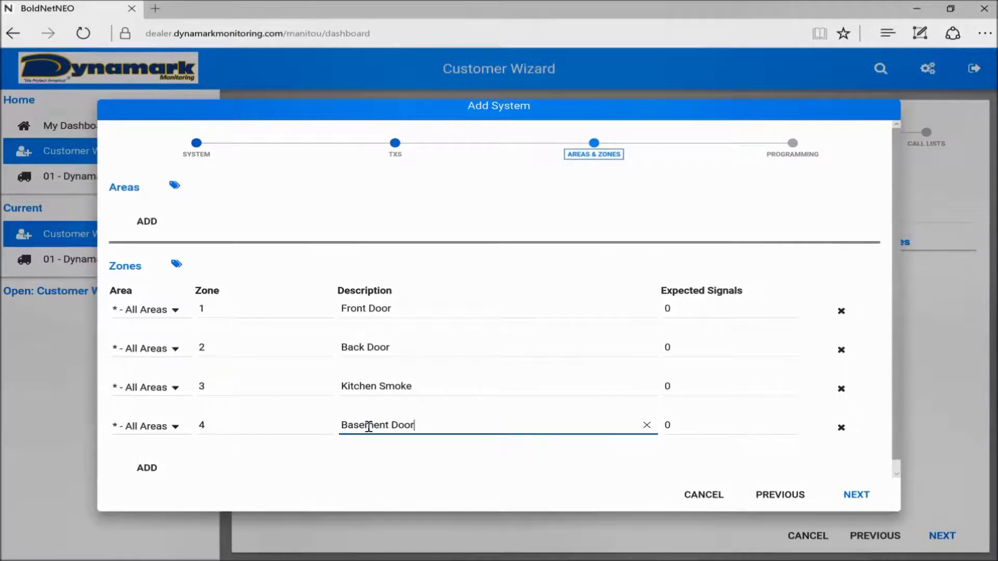
pyautogui.click(856, 496)
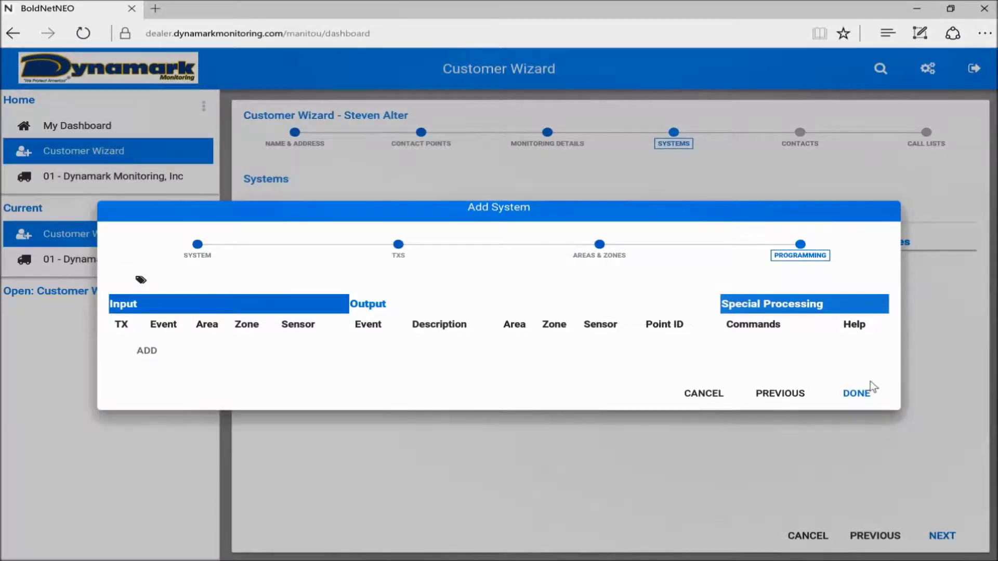
pyautogui.click(858, 394)
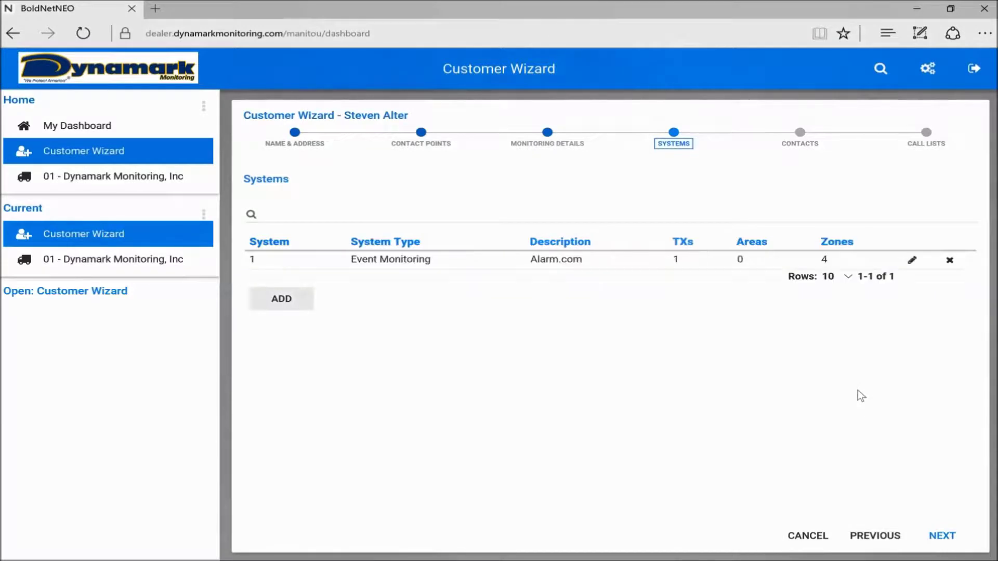
# Search police authorities by name 'Washington County' and select P009, Washington County MD Emergency Communications.
pyautogui.click(940, 540)
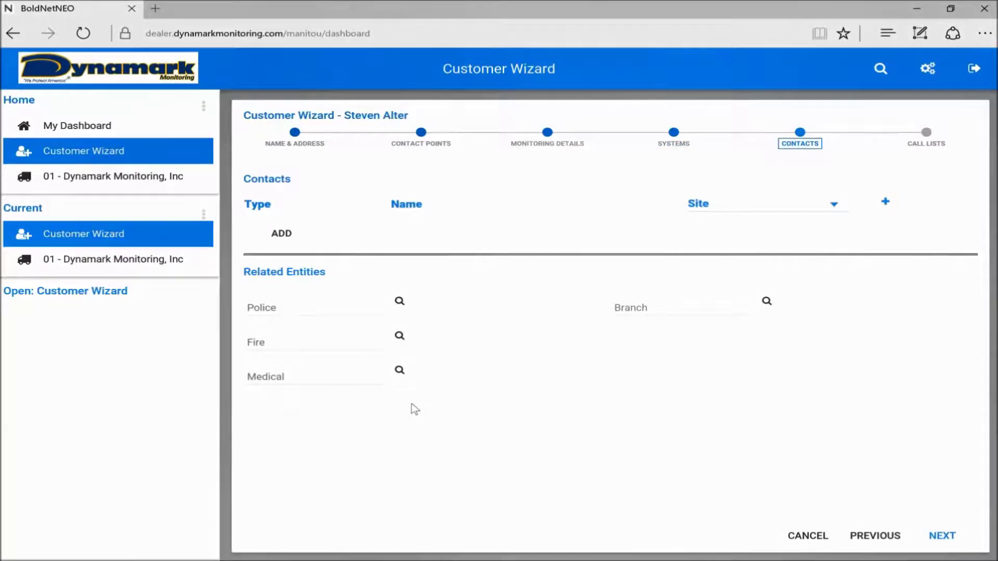
pyautogui.click(403, 304)
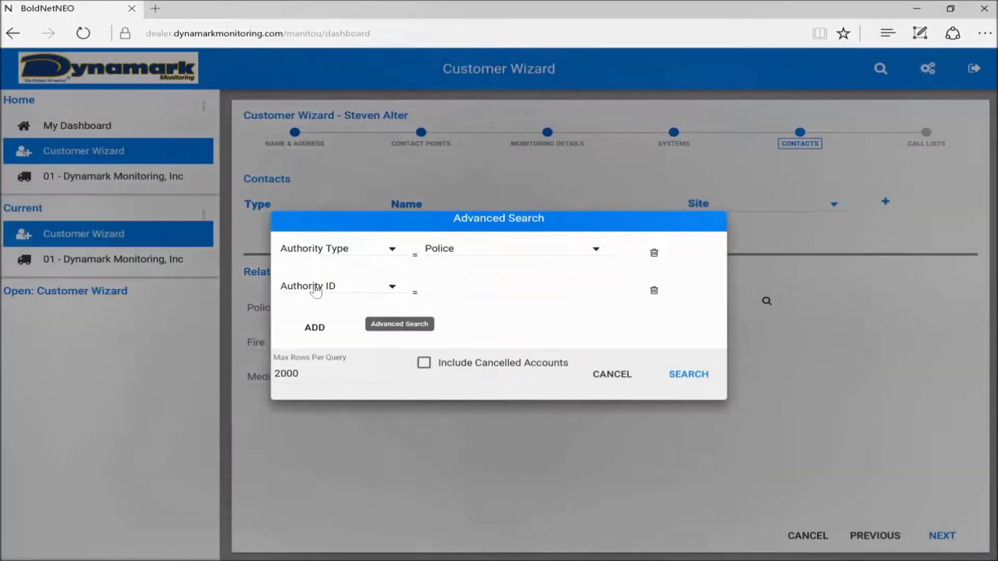
pyautogui.click(382, 291)
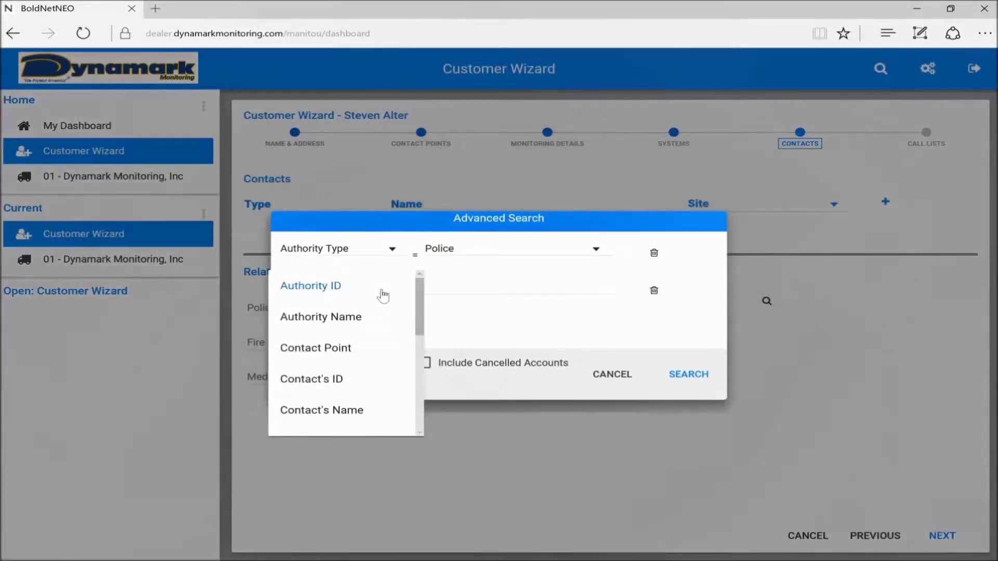
pyautogui.click(358, 324)
pyautogui.click(471, 280)
pyautogui.write('Washing')
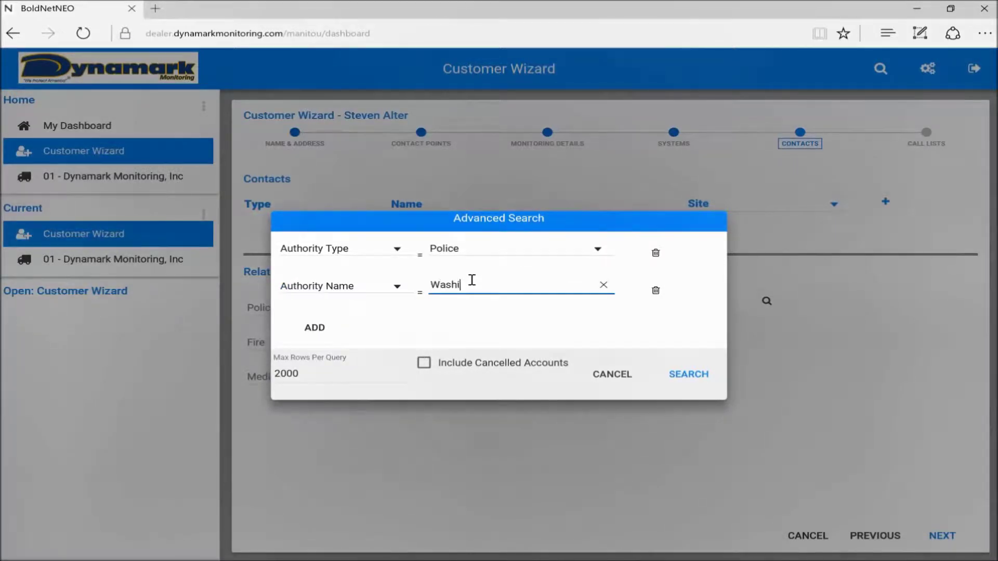
pyautogui.write('ton County')
pyautogui.click(667, 375)
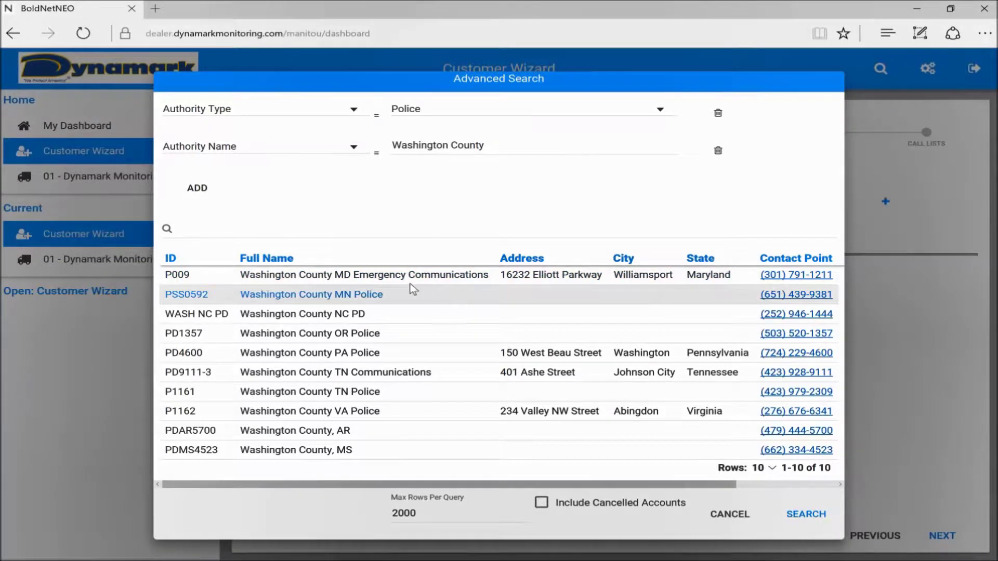
pyautogui.doubleClick(375, 277)
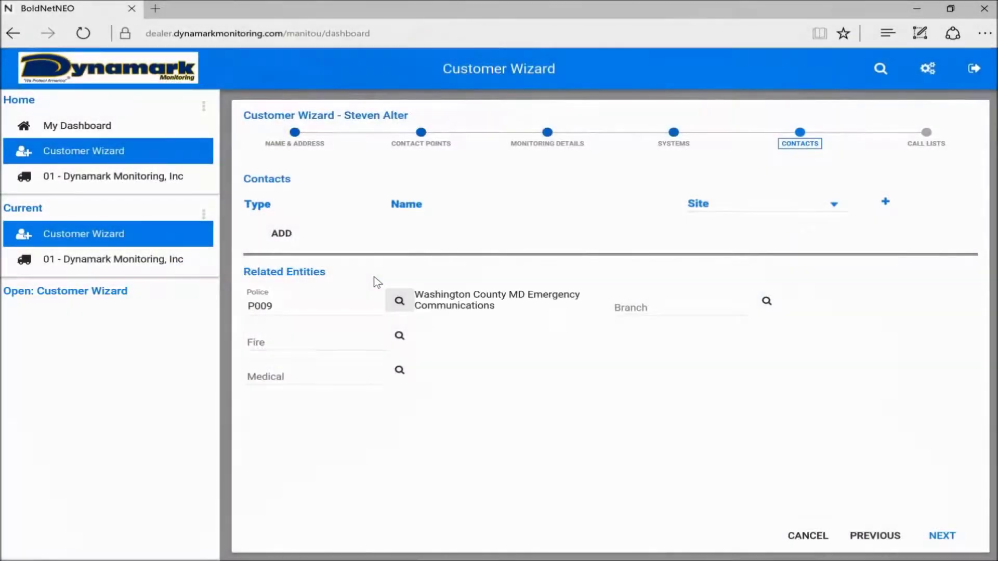
# Search fire authorities by name 'Washington County' and choose F003, Washington County MD Emergency Communications.
pyautogui.click(398, 336)
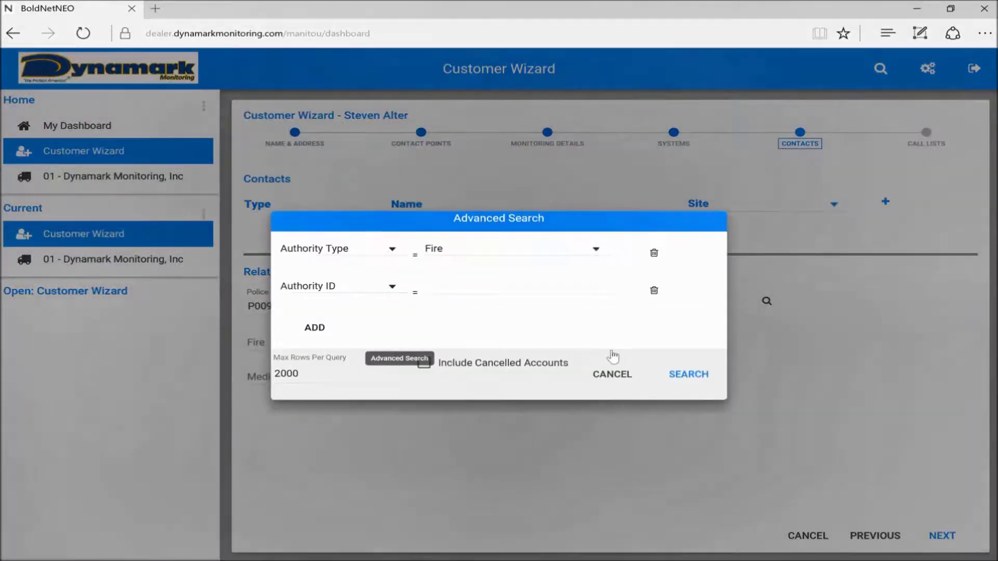
pyautogui.click(331, 286)
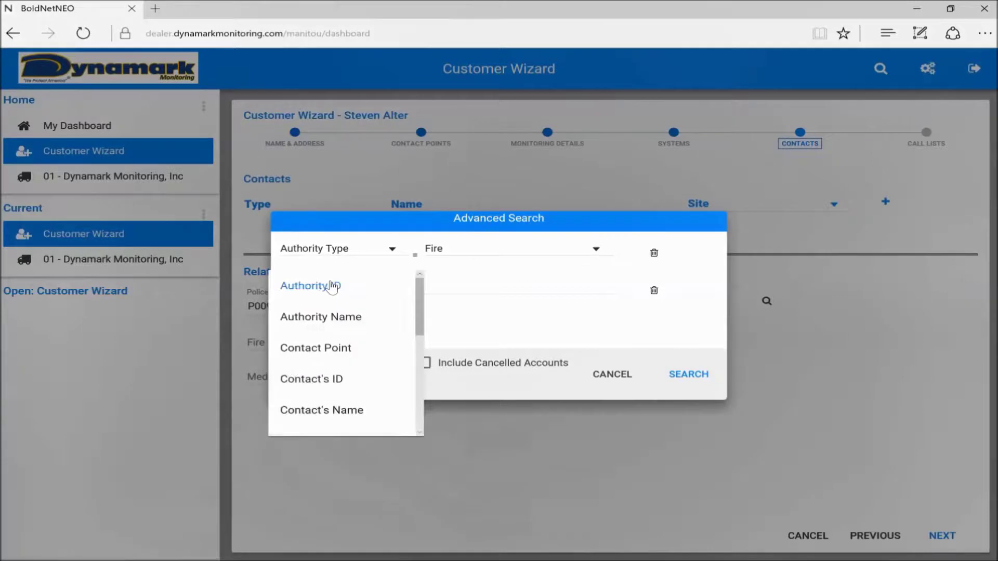
pyautogui.click(345, 317)
pyautogui.click(453, 281)
pyautogui.write('W')
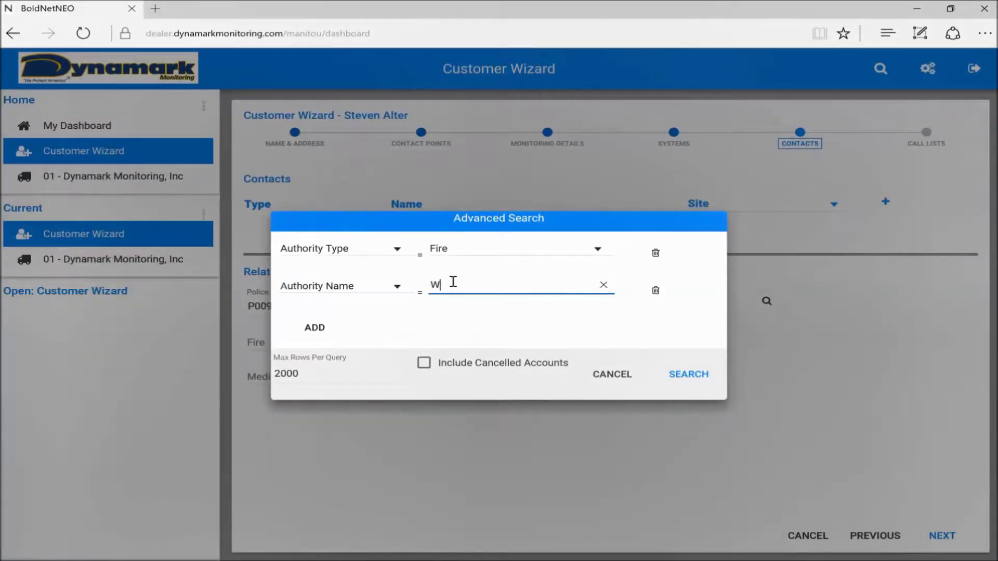
pyautogui.write('ashington County')
pyautogui.click(685, 383)
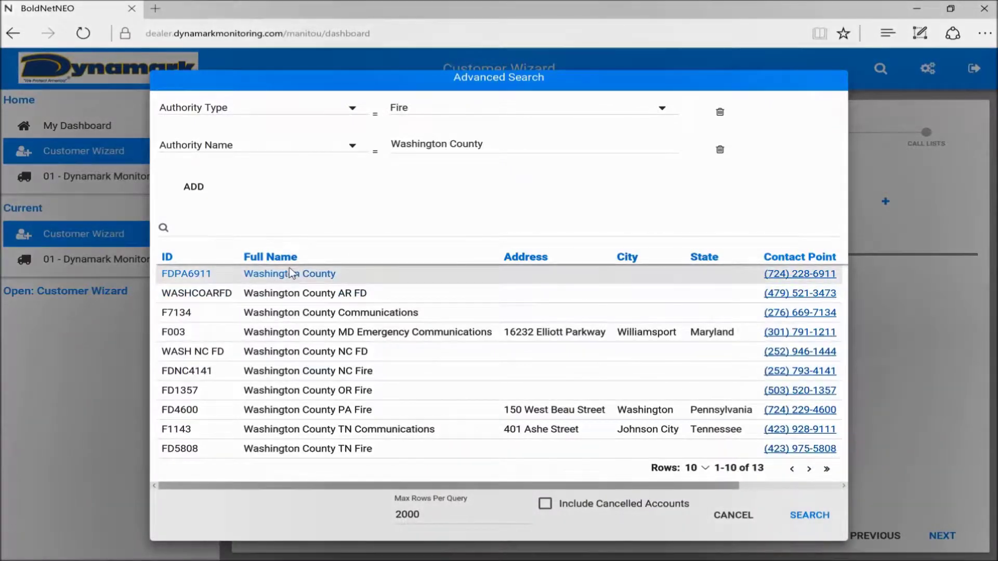
pyautogui.click(307, 332)
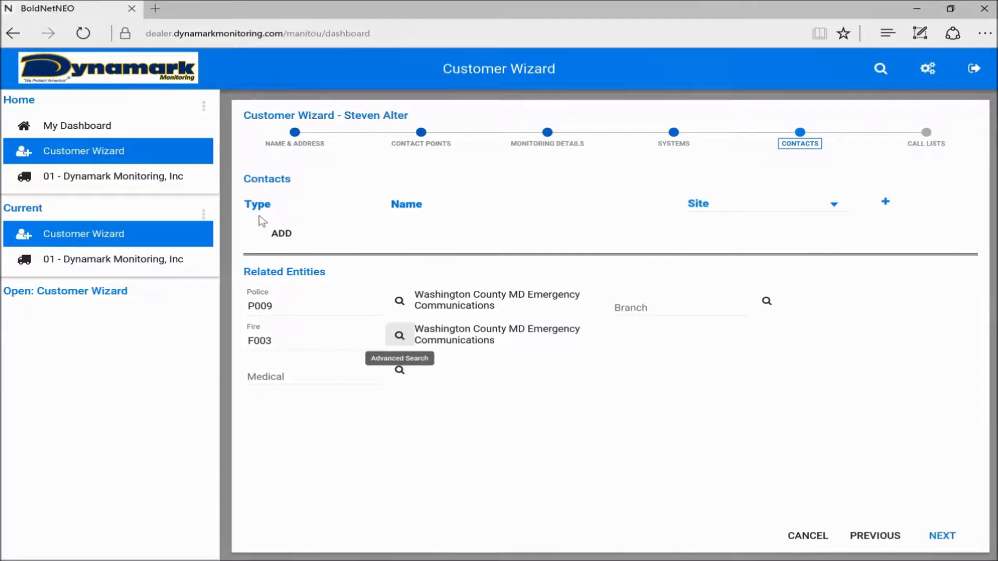
# Add a first Contact-type entry with the contact's name and site phone number.
pyautogui.click(292, 238)
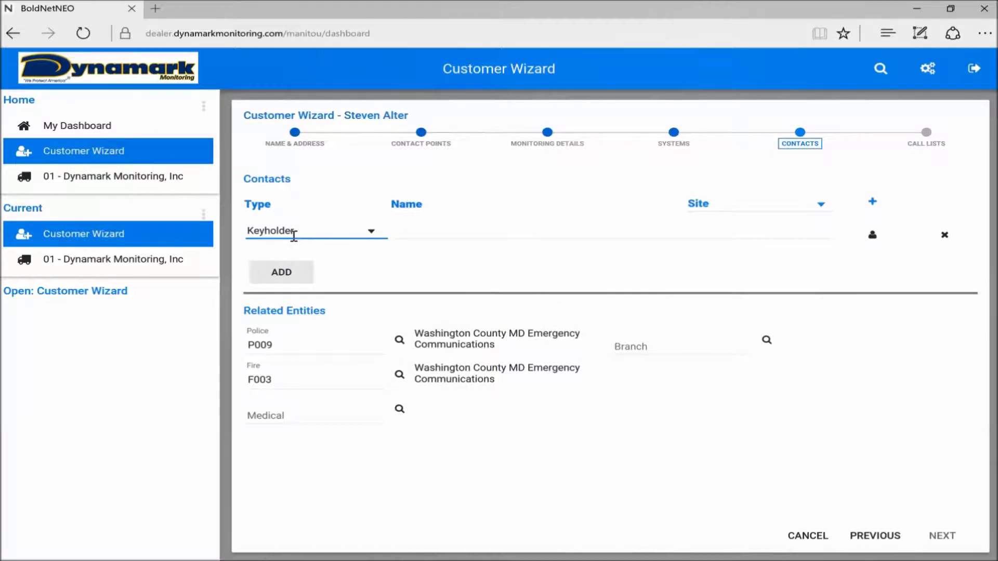
pyautogui.click(309, 235)
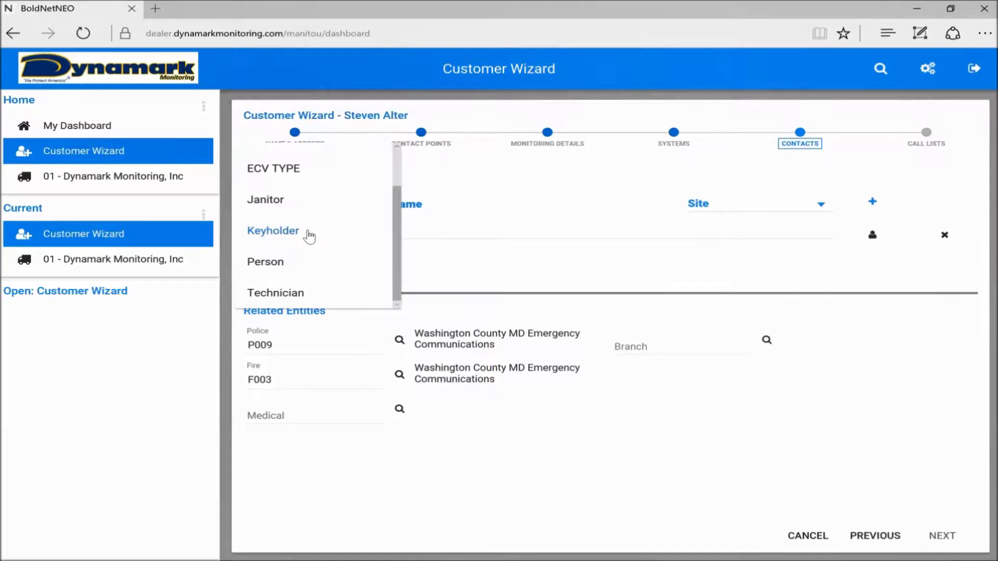
pyautogui.scroll(2, 309, 234)
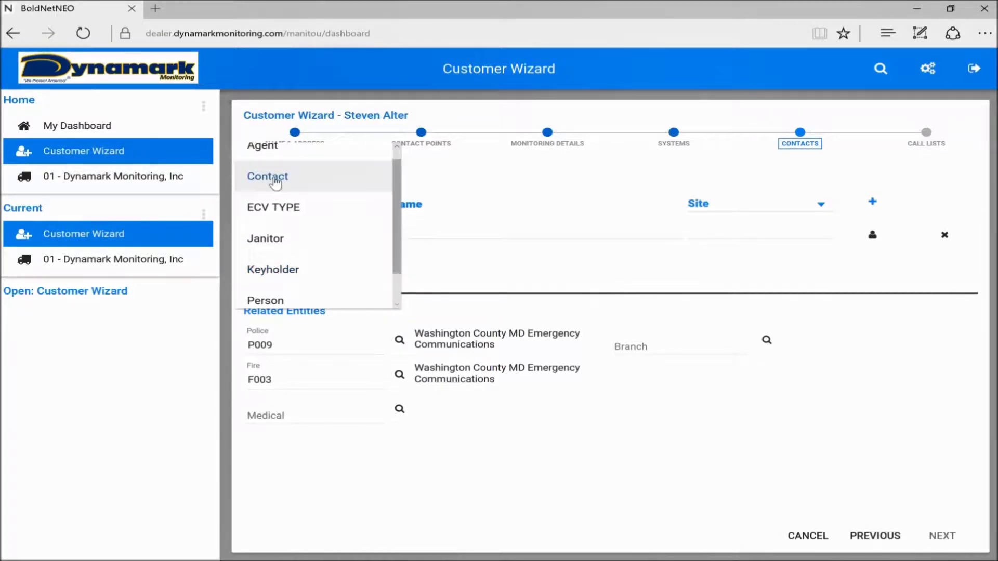
pyautogui.click(275, 179)
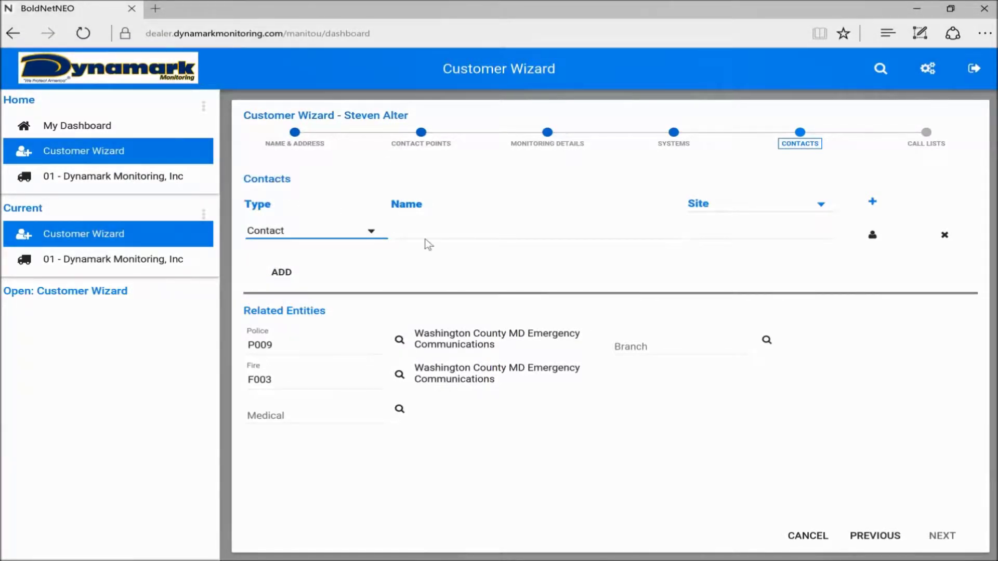
pyautogui.click(445, 224)
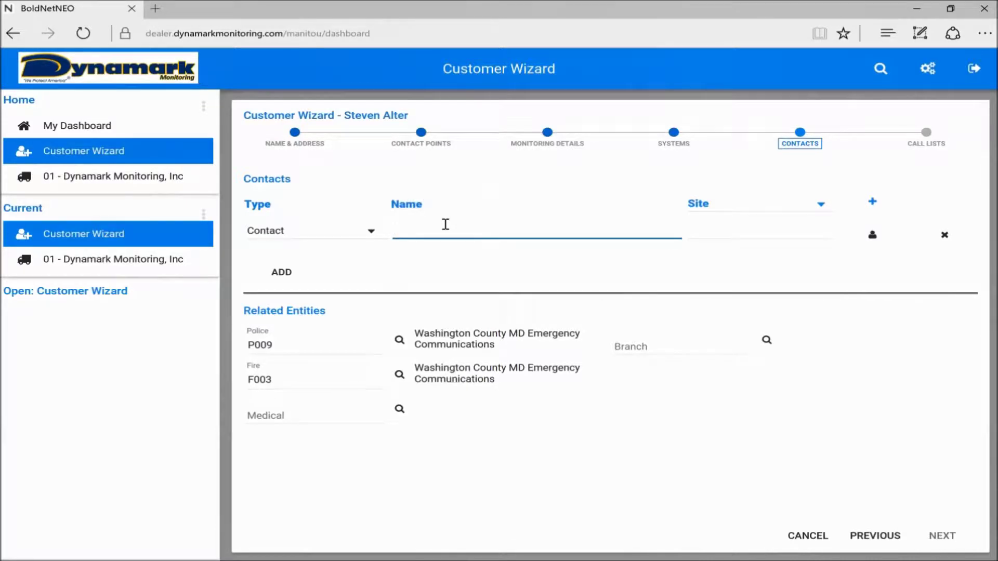
pyautogui.write('Sam')
pyautogui.click(715, 226)
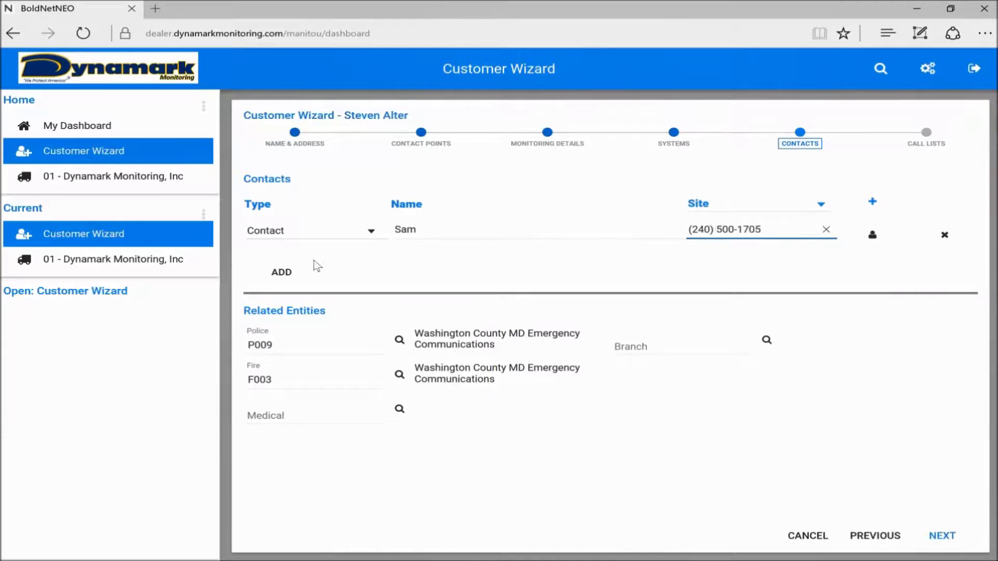
# Add a second Contact-type entry with another contact's name and site phone number.
pyautogui.click(278, 272)
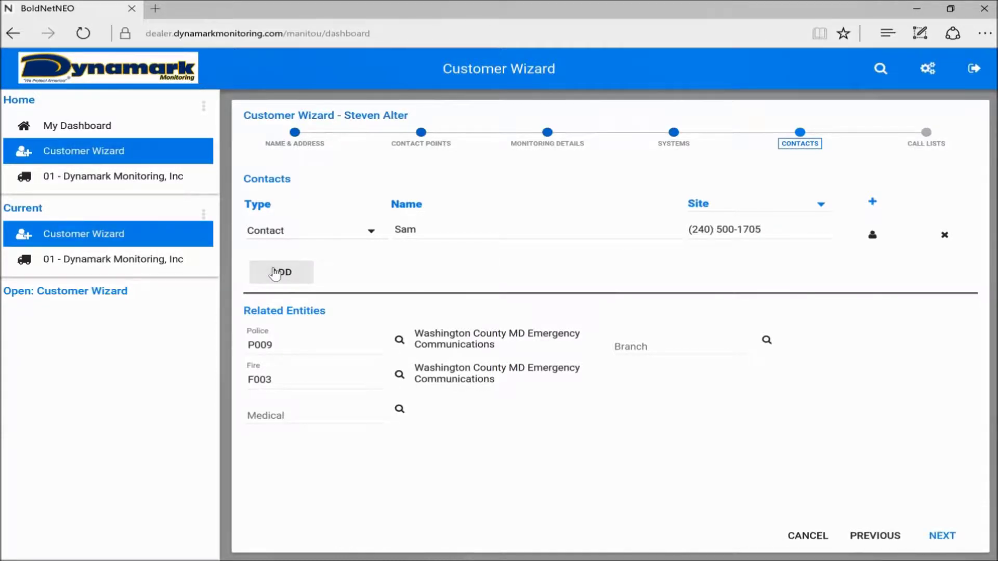
pyautogui.click(322, 273)
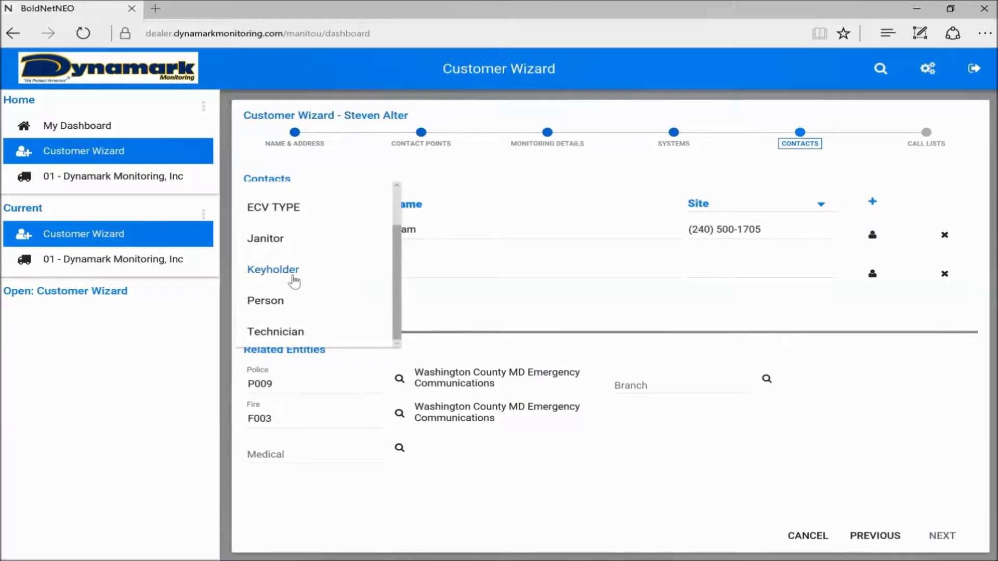
pyautogui.scroll(2, 294, 281)
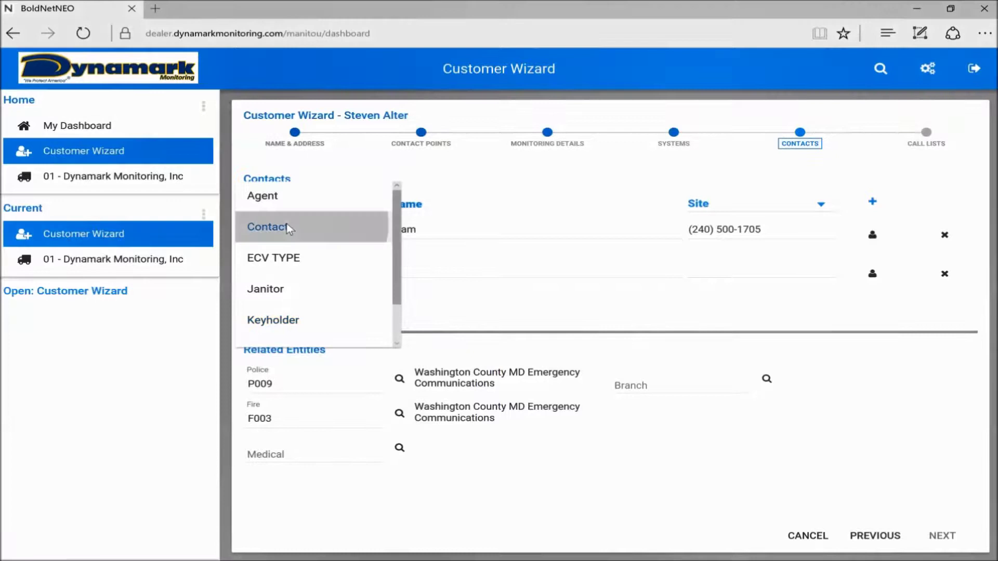
pyautogui.click(289, 228)
pyautogui.click(427, 269)
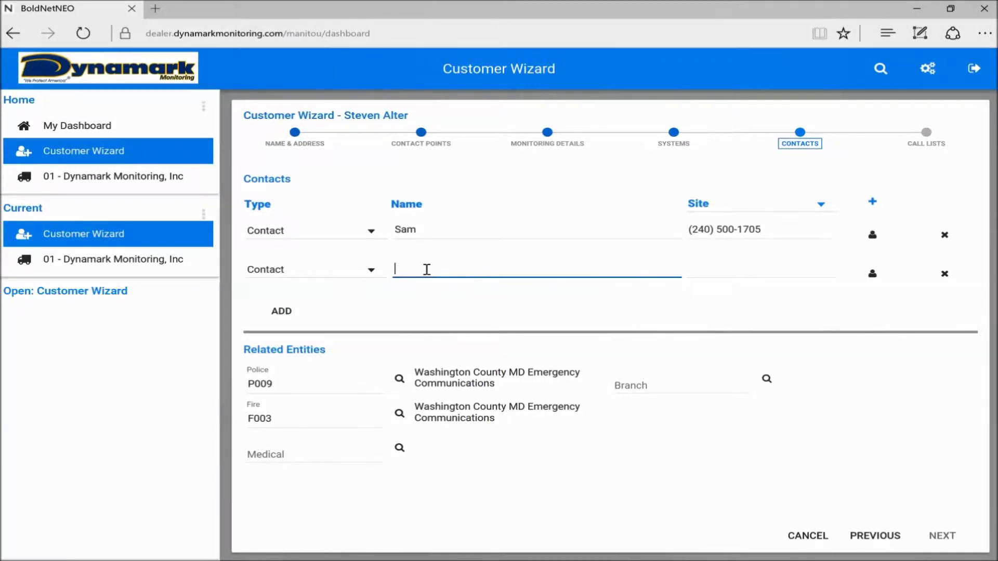
pyautogui.write('Joe')
pyautogui.press('Tab')
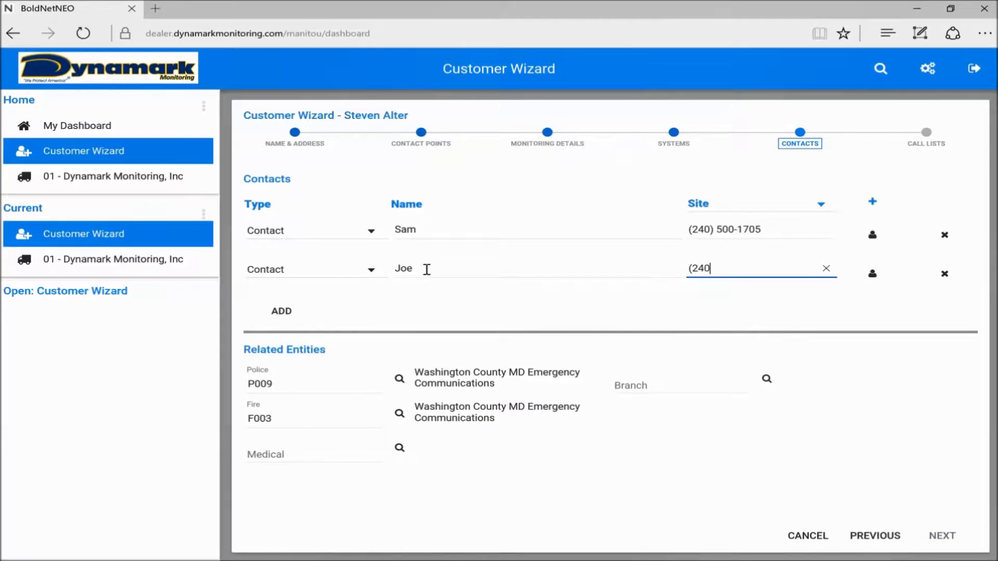
# Add a third contact of type ECV TYPE, entering the contact's name and site phone number.
pyautogui.click(279, 317)
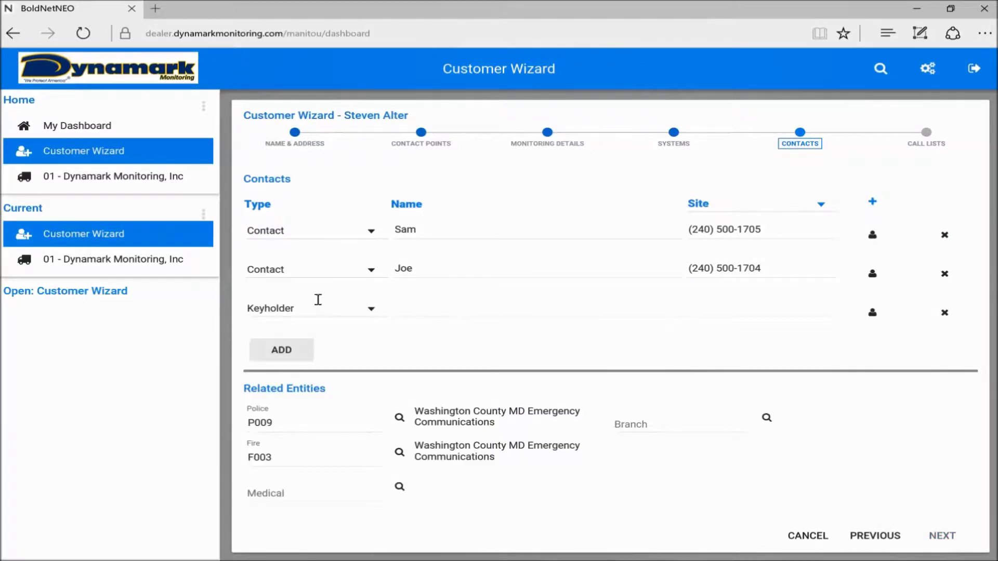
pyautogui.click(319, 310)
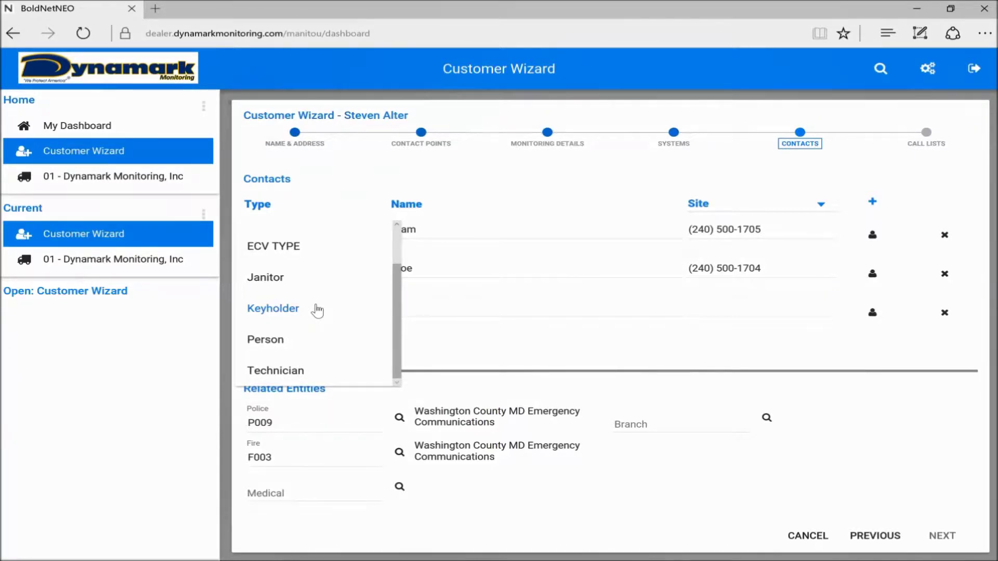
pyautogui.click(294, 249)
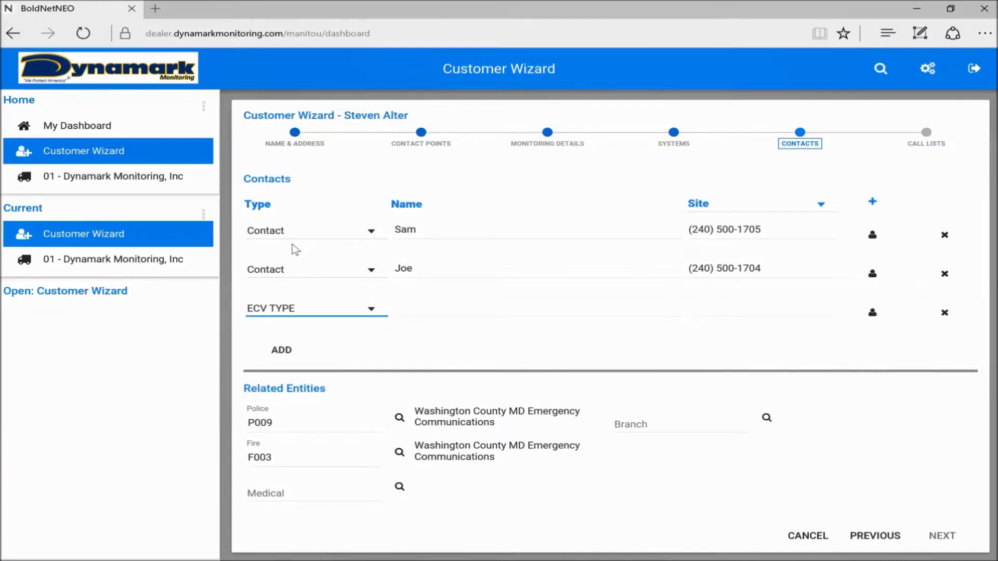
pyautogui.click(418, 309)
pyautogui.write('Steve')
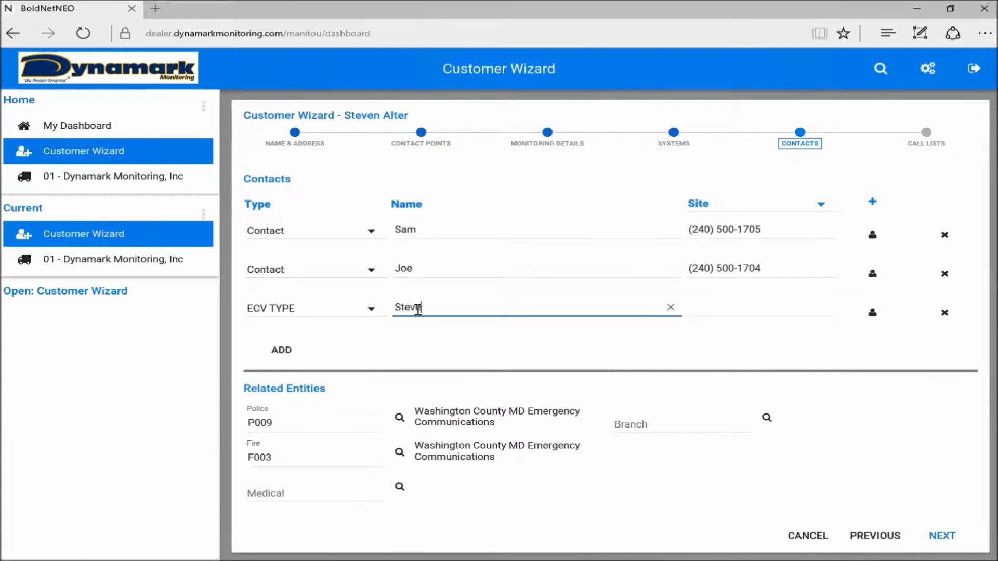
pyautogui.click(739, 306)
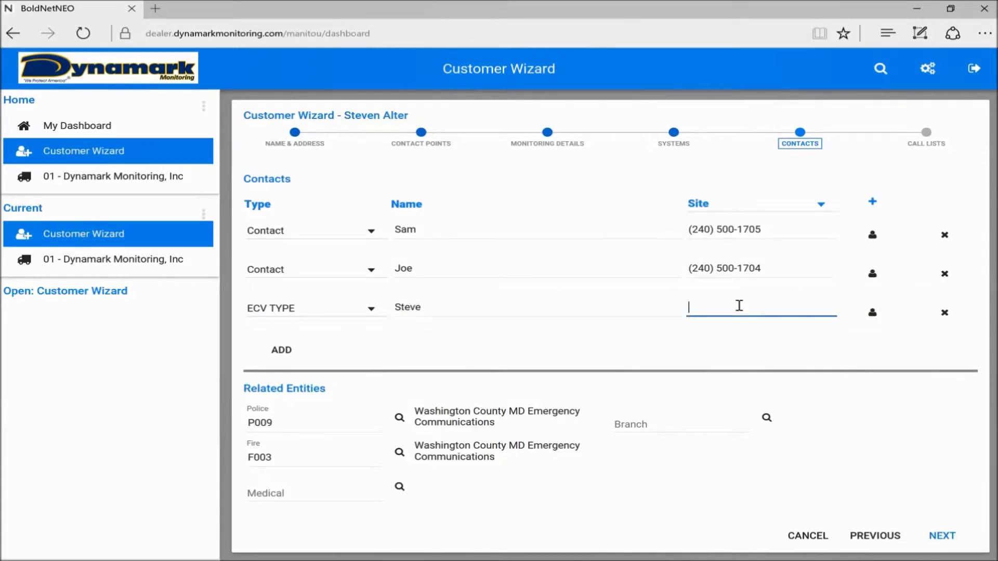
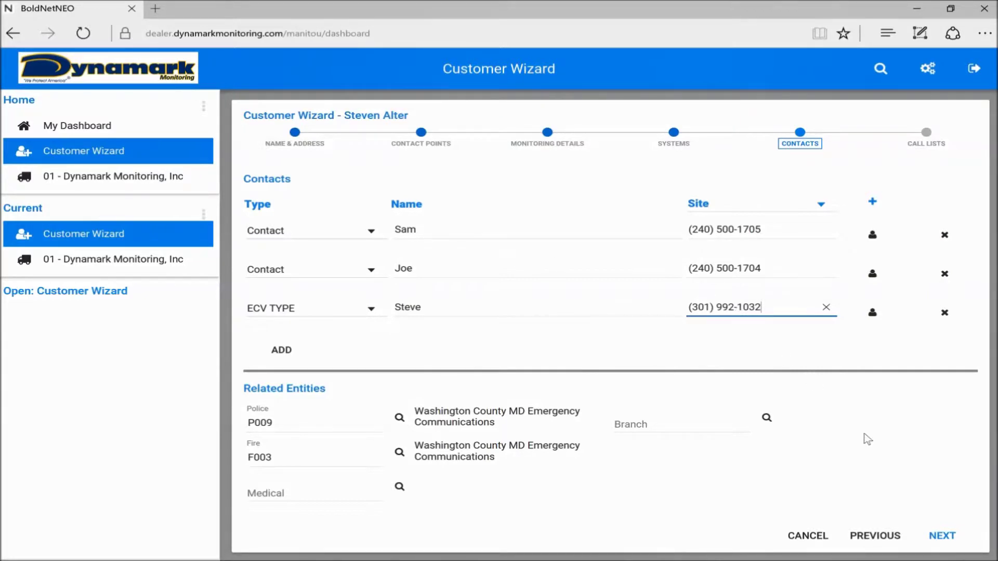
# Advance the Customer Wizard past Contacts to the empty Call Lists step.
pyautogui.click(942, 535)
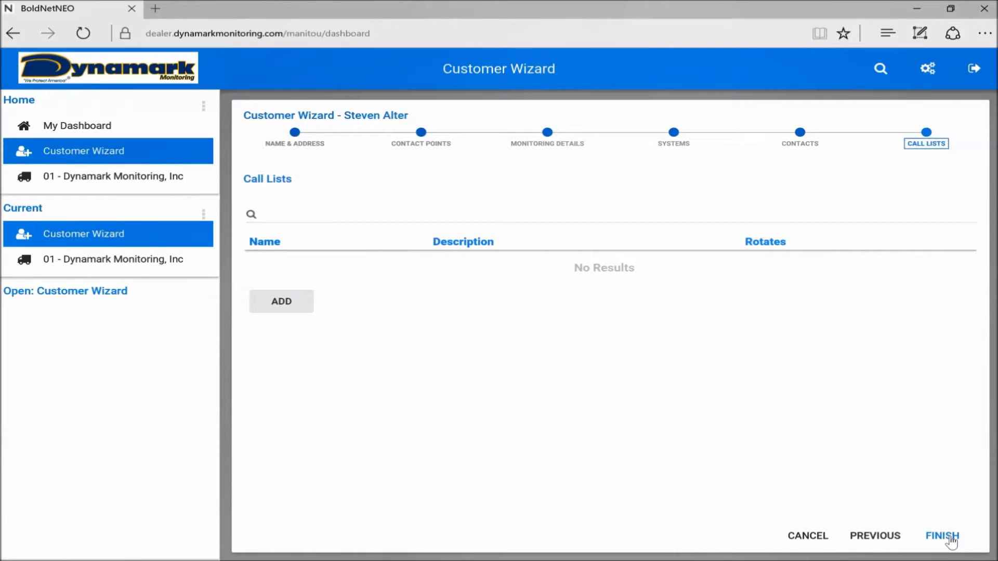
# Finish the Customer Wizard to save the new customer.
pyautogui.click(949, 539)
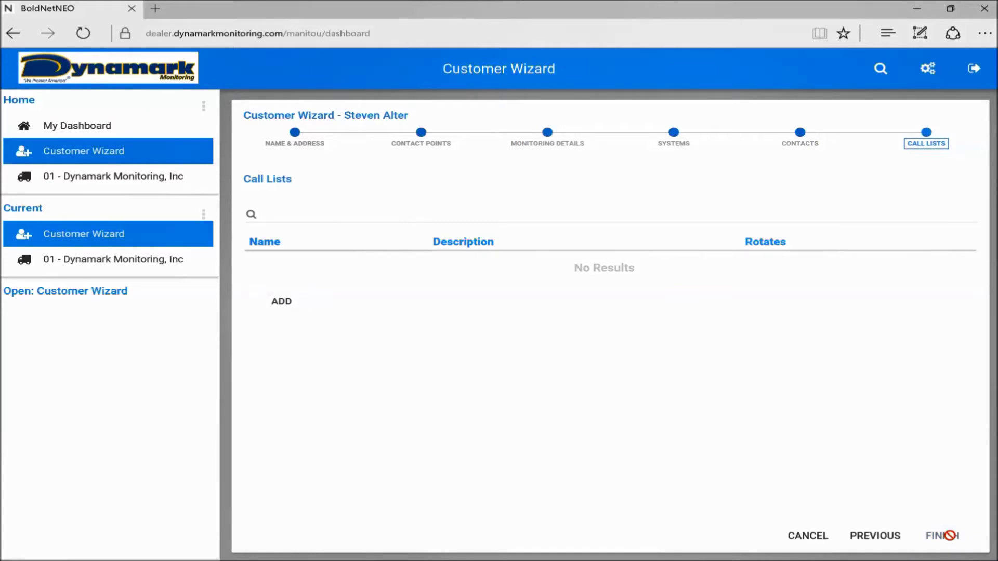